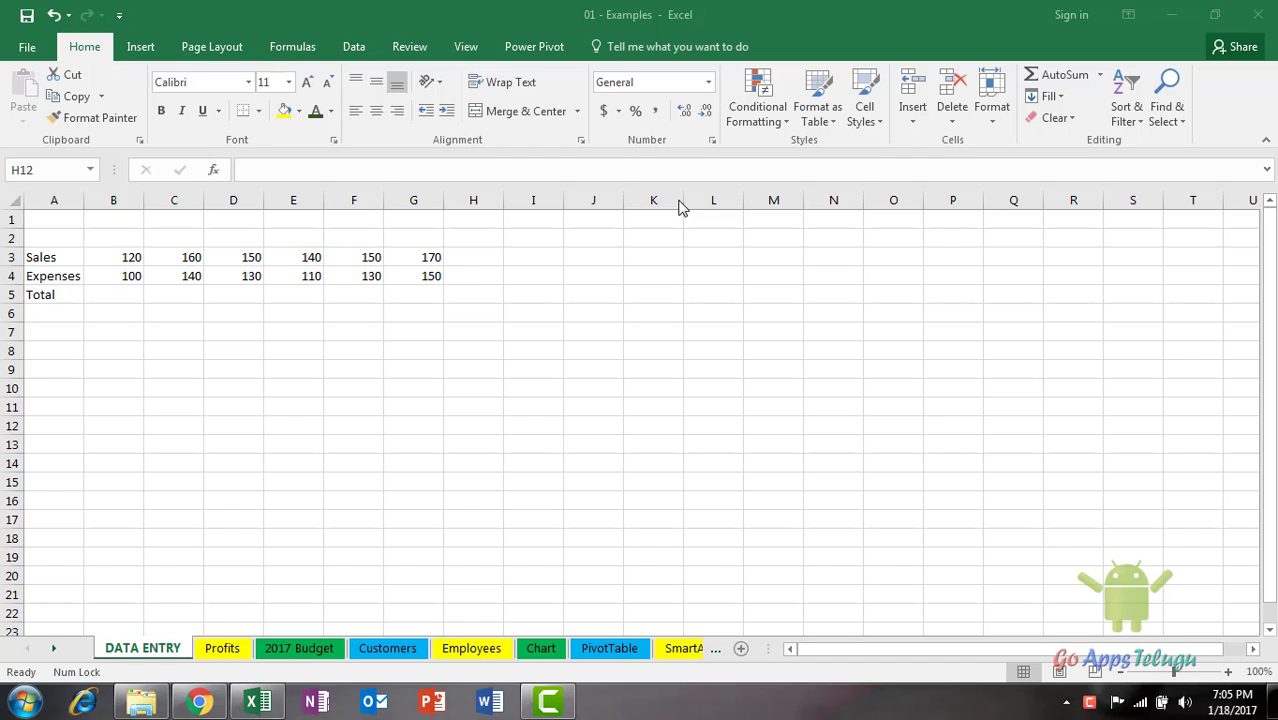
Enter January in cell G9.
click(419, 366)
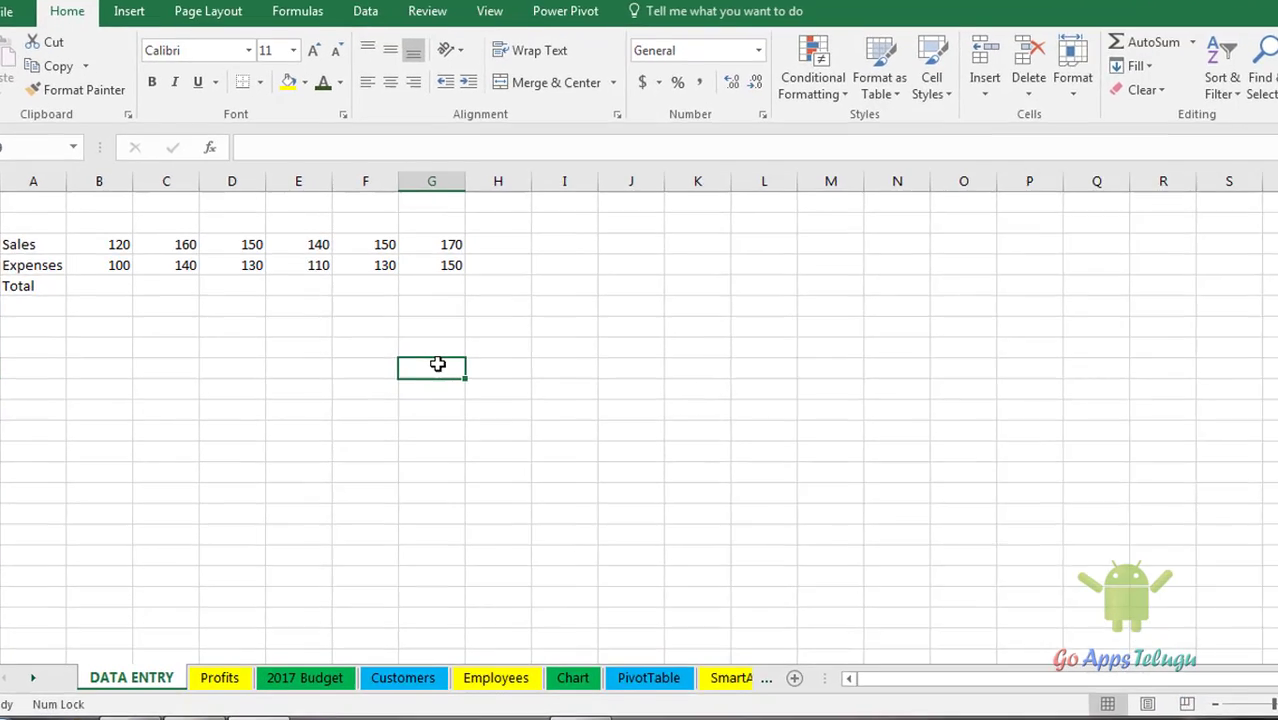
text(J)
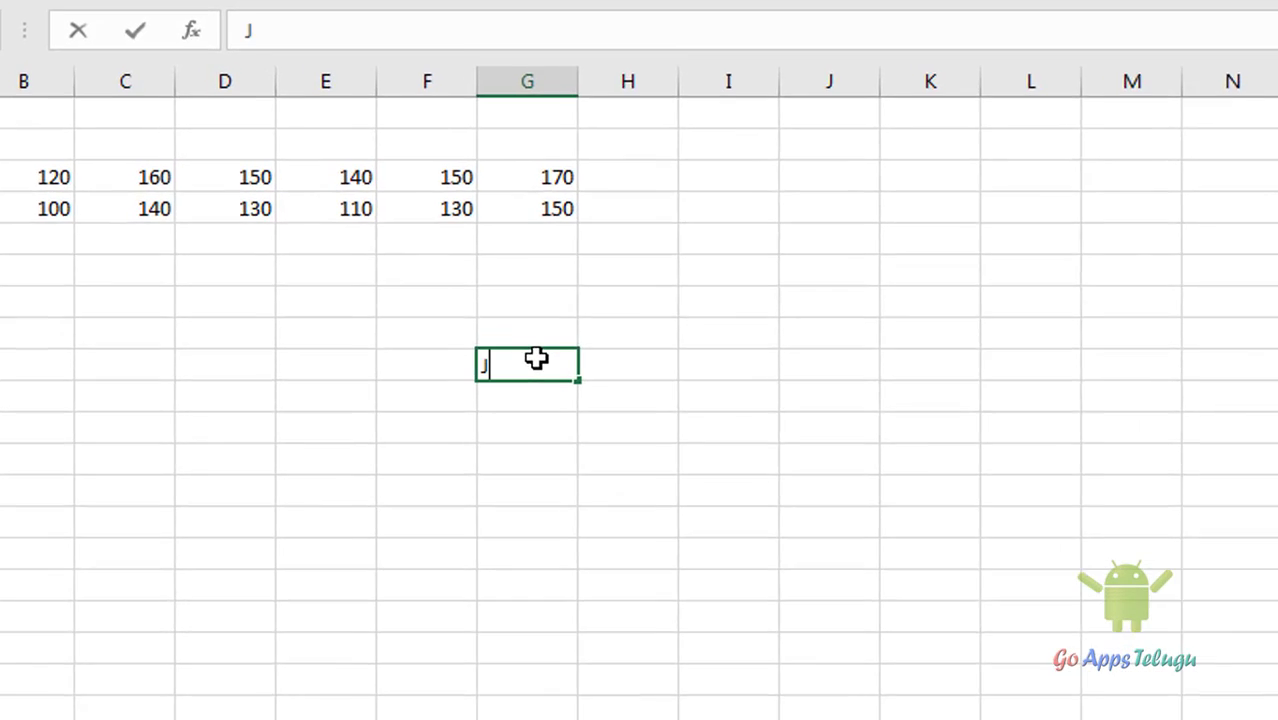
text(anjj)
key(BackSpace)
key(BackSpace)
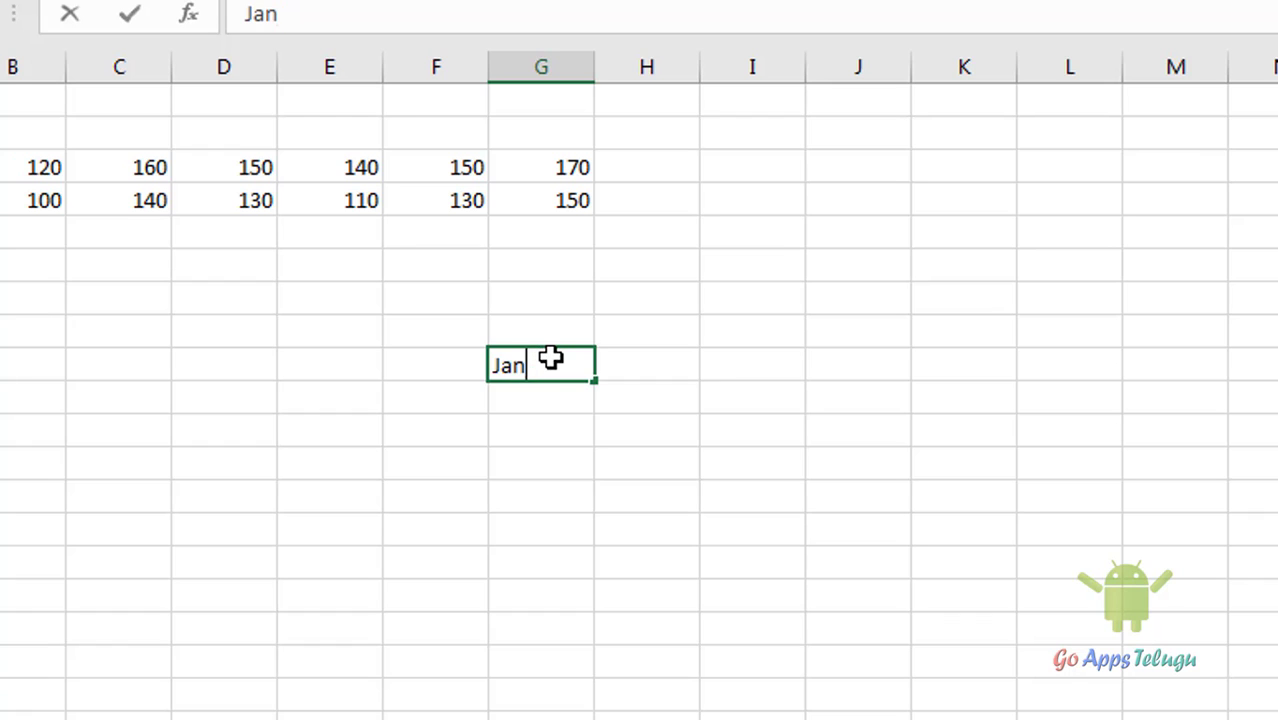
text(uary)
key(Tab)
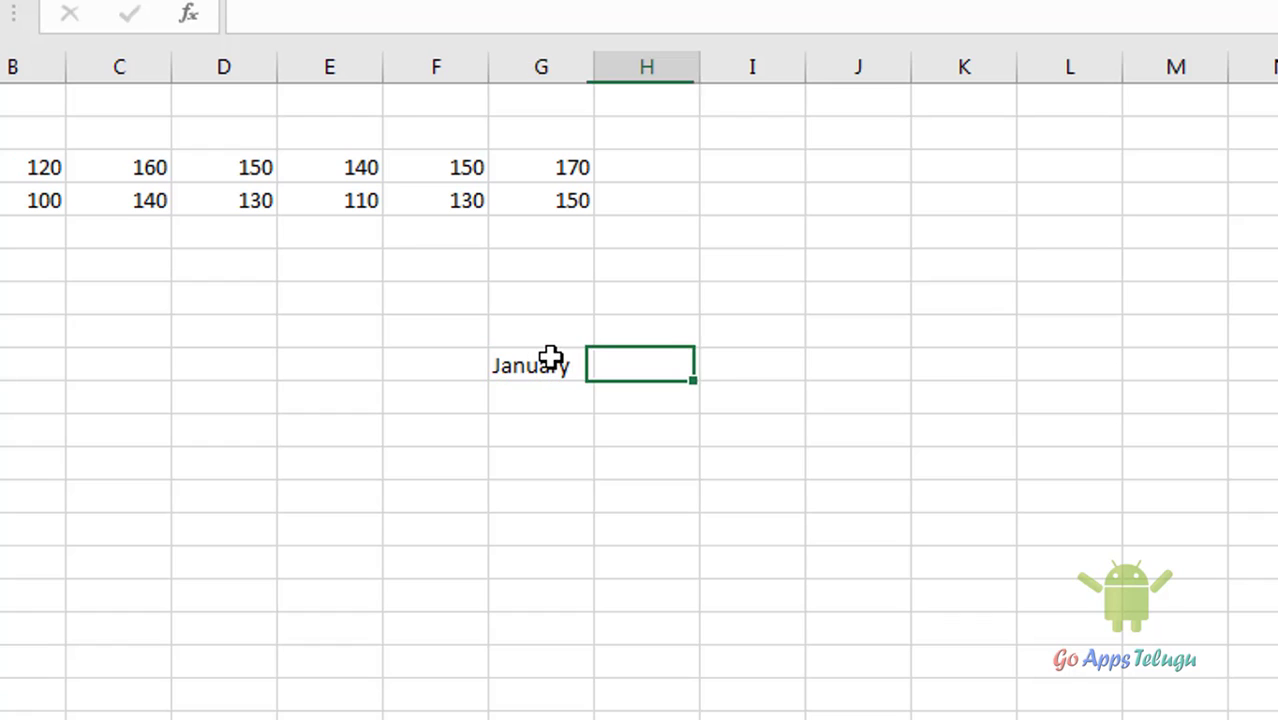
AutoFill January across to M9 so row 9 shows February through July.
click(551, 358)
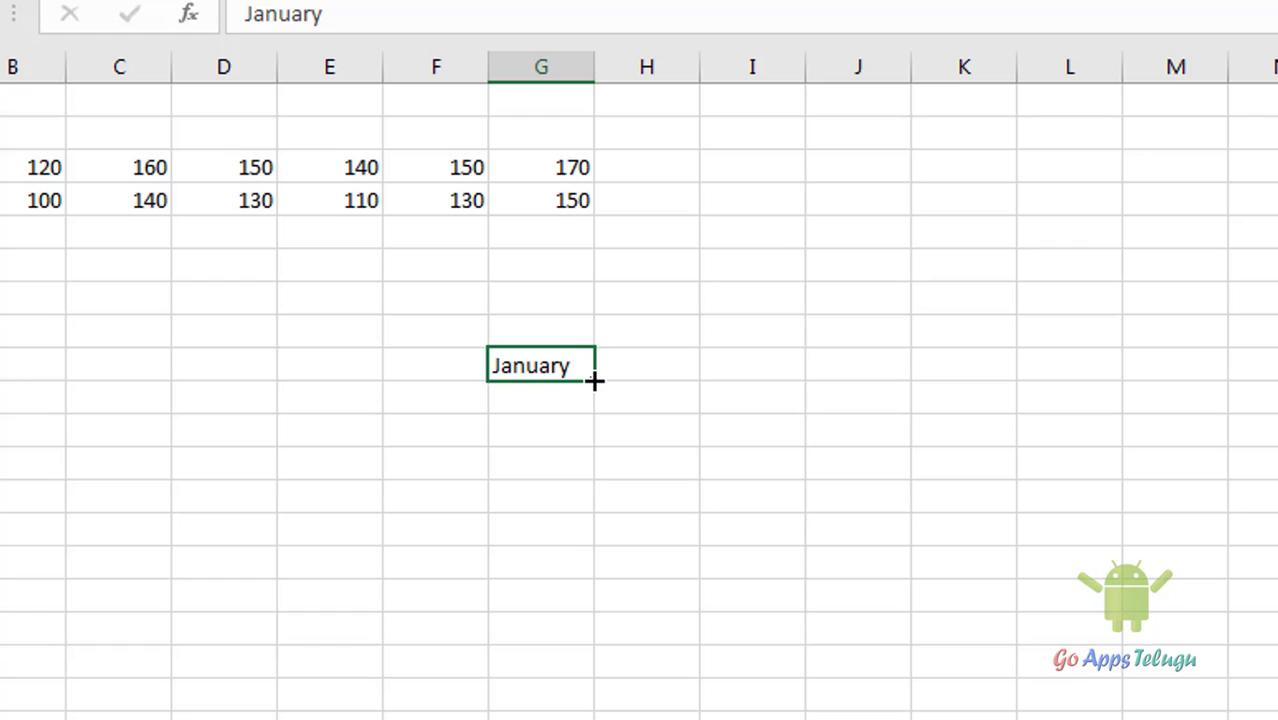
drag(594, 381, 793, 383)
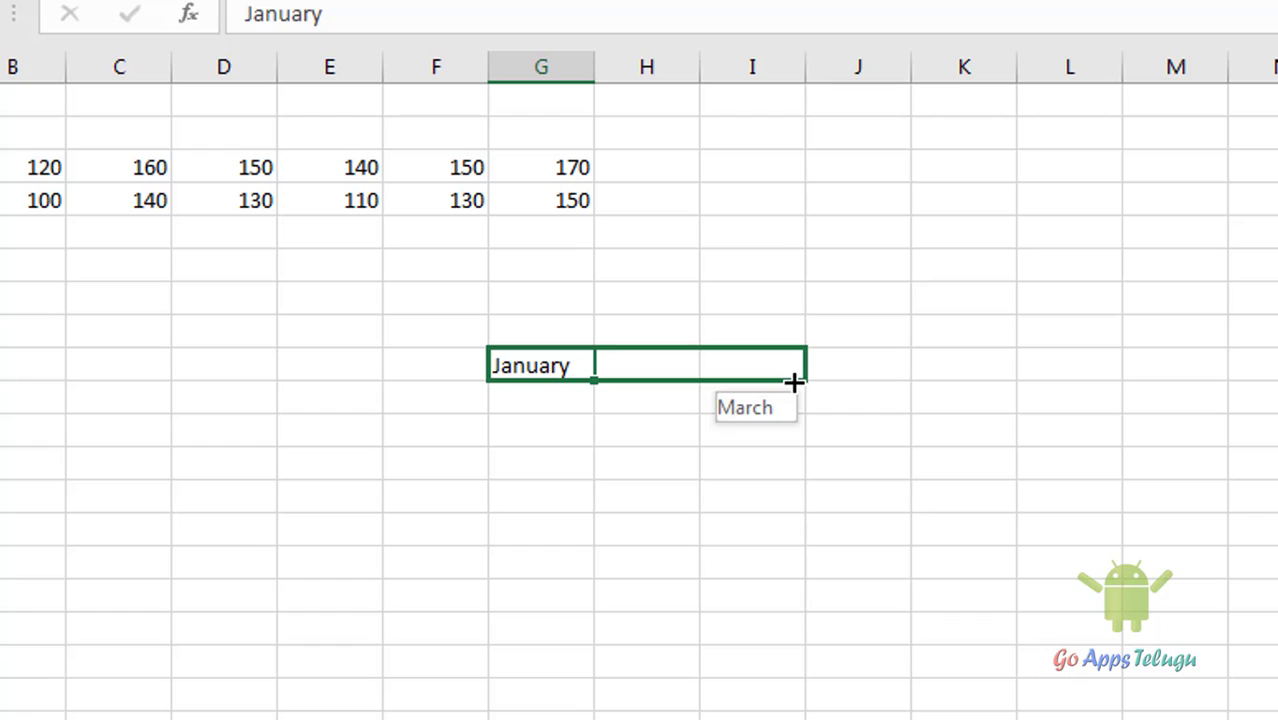
drag(793, 383, 1203, 364)
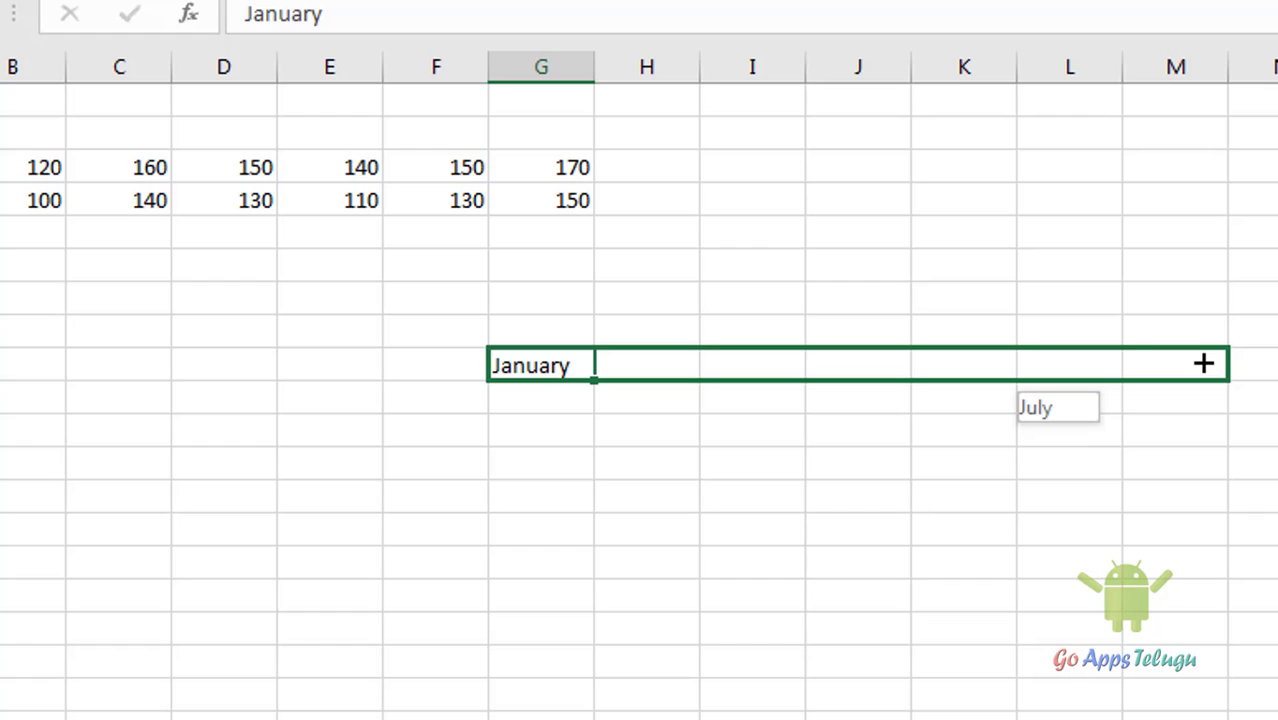
drag(1203, 364, 1203, 364)
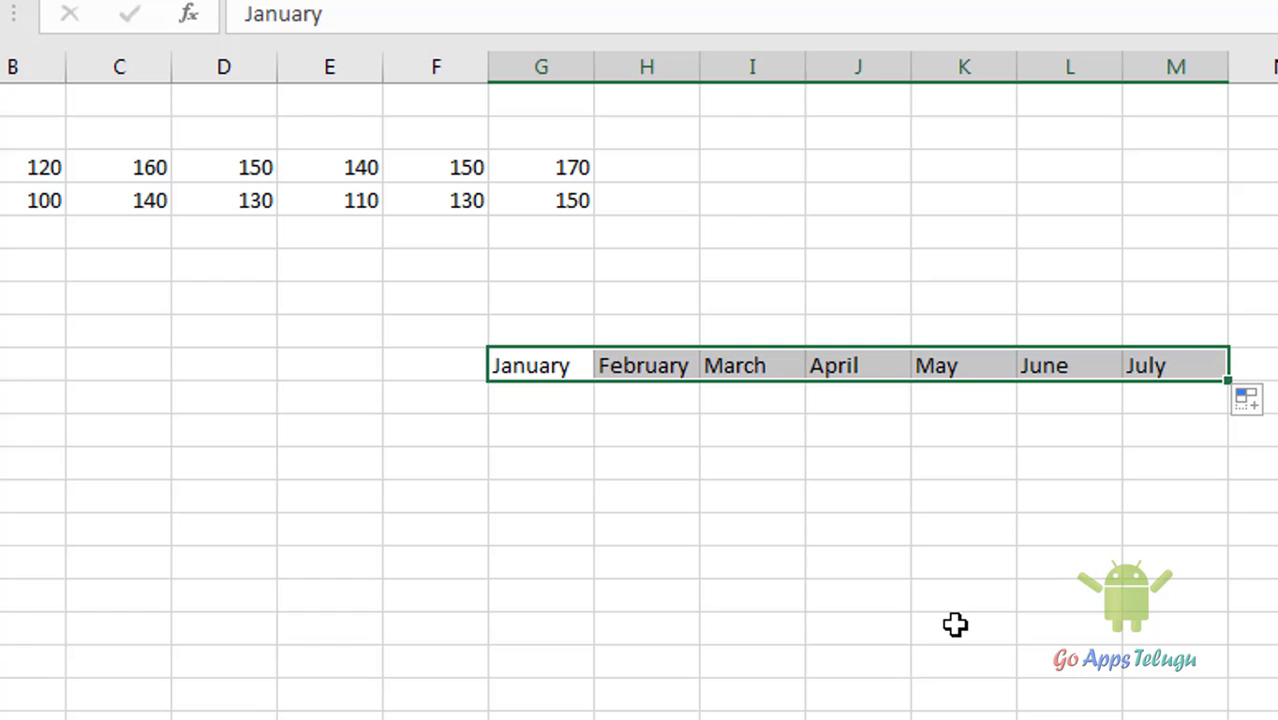
click(440, 467)
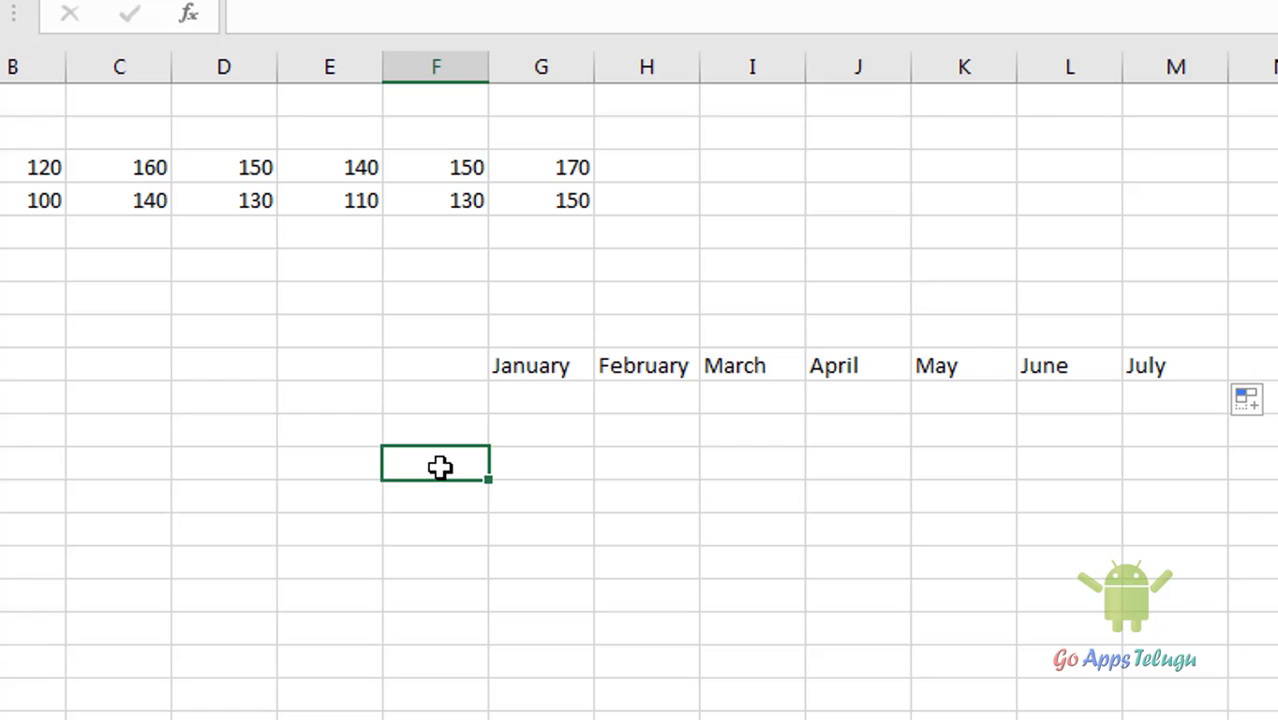
Enter March in column F and fill it down through December.
click(457, 503)
text(A)
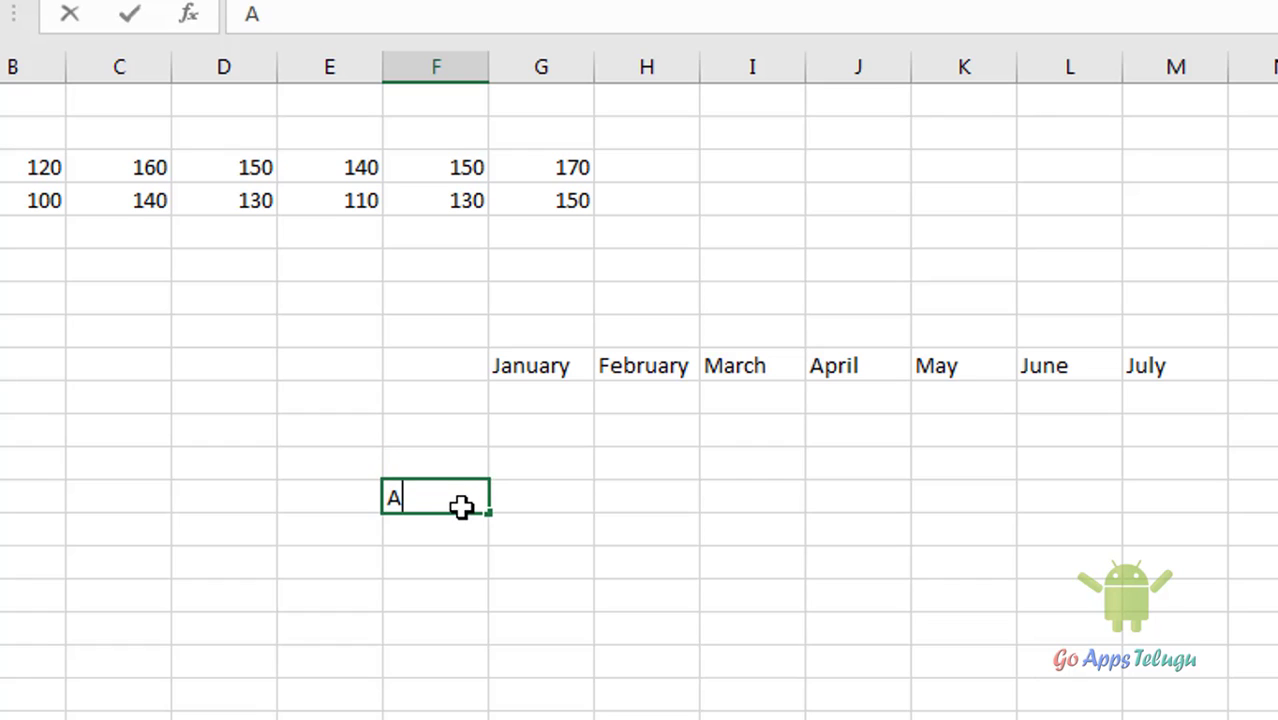
key(BackSpace)
text(March)
key(Tab)
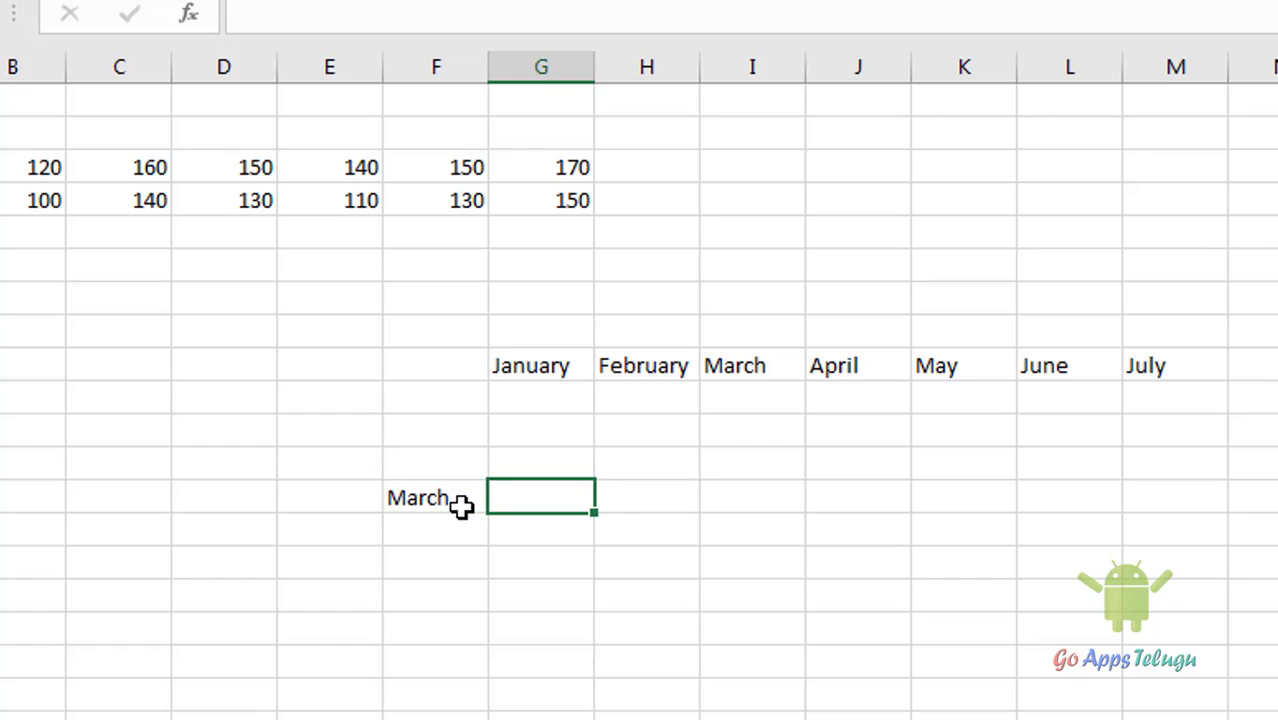
click(459, 503)
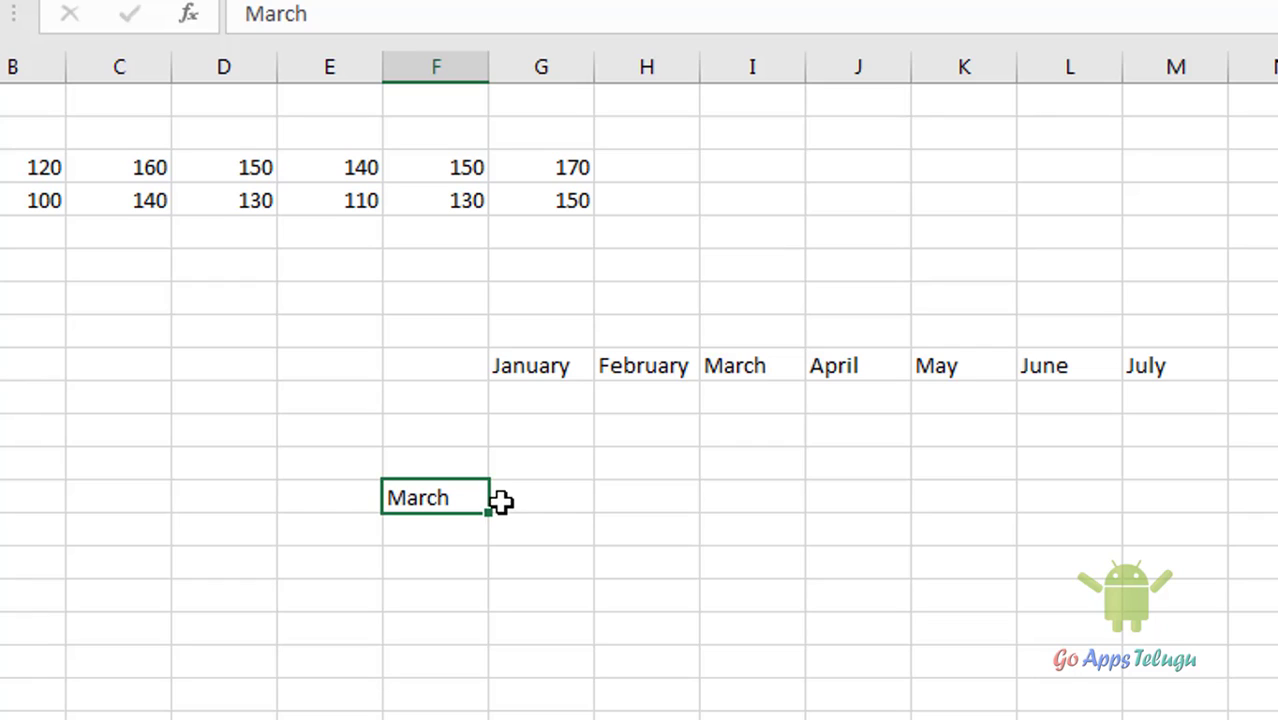
drag(486, 514, 362, 598)
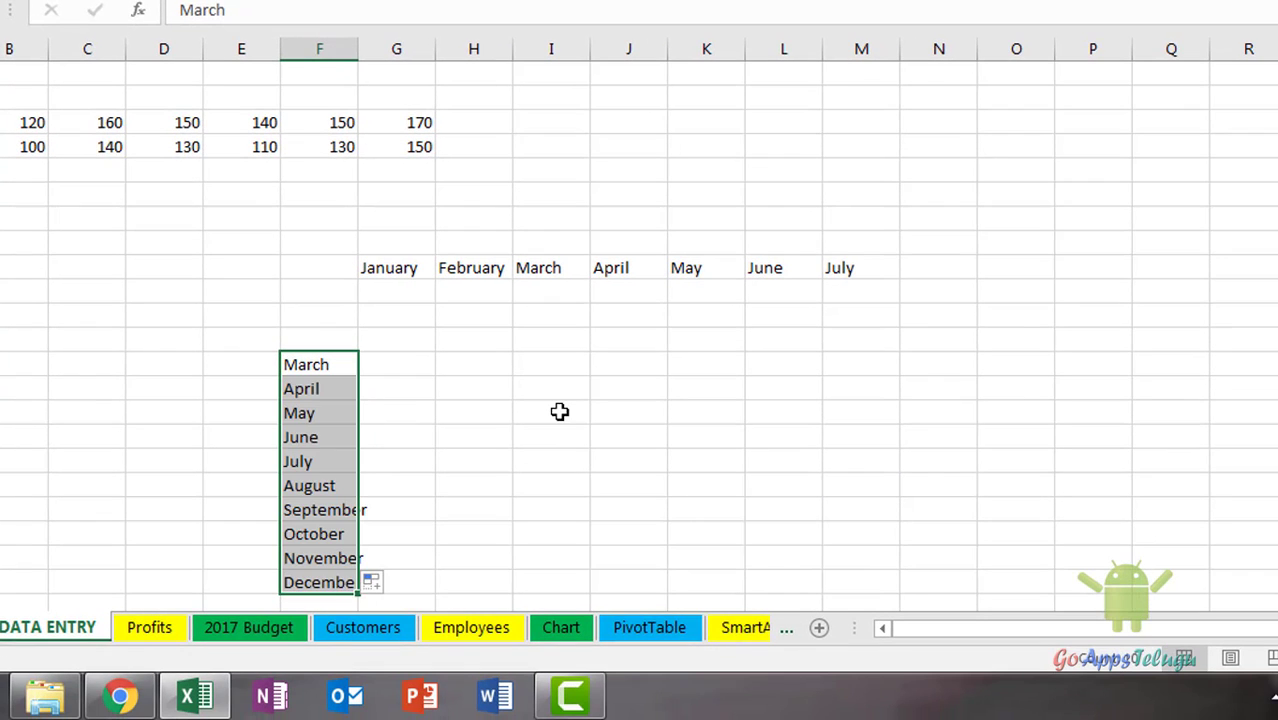
Enter April in column H and fill upward to add January through March above it.
click(559, 412)
click(490, 366)
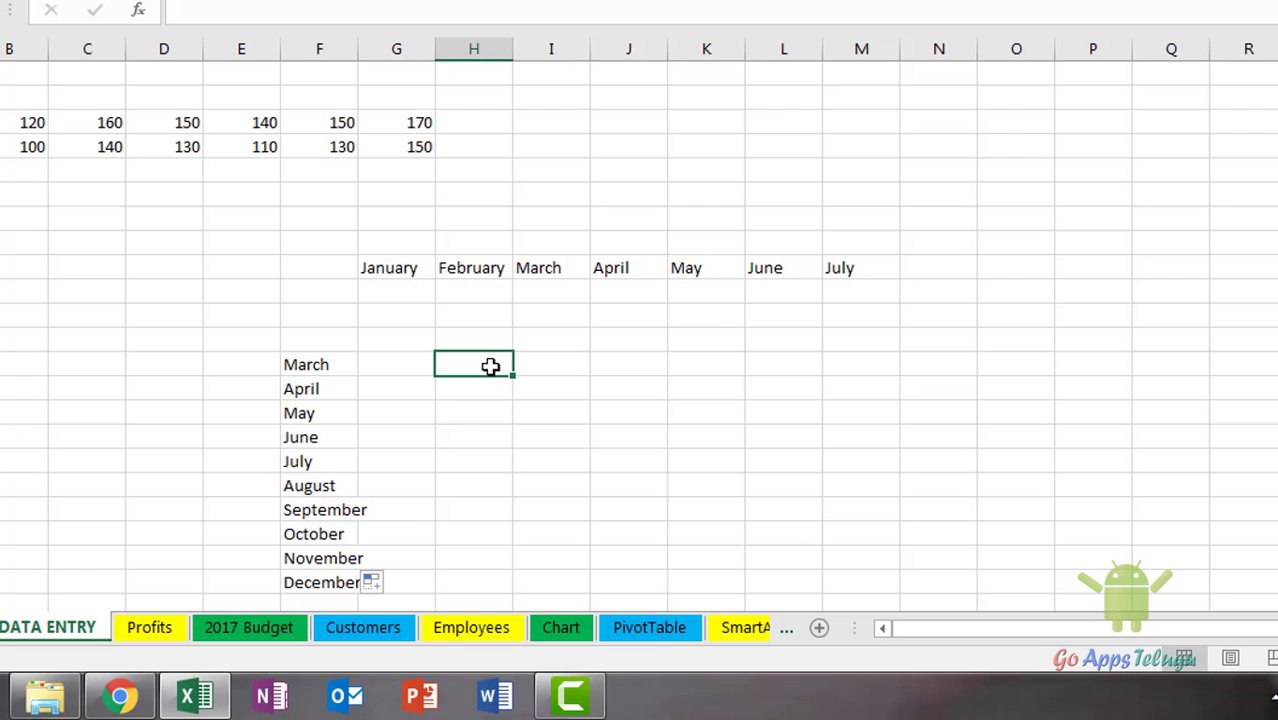
text(Apr)
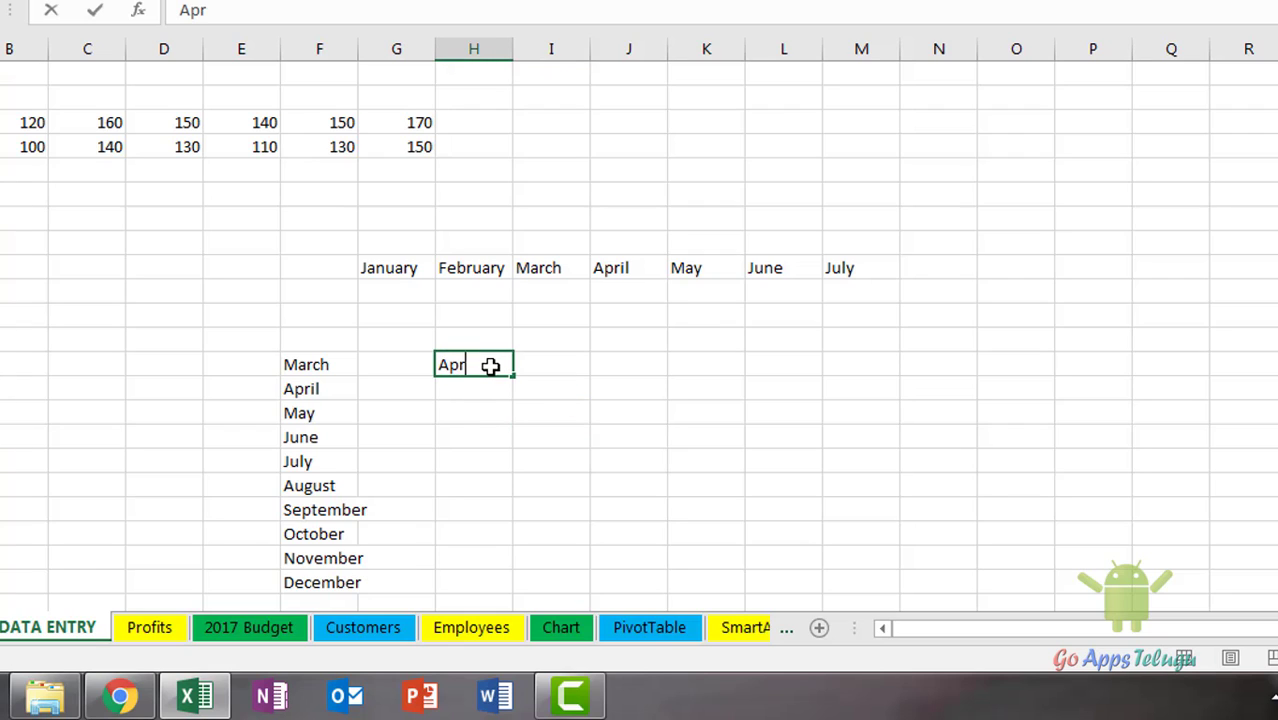
text(il)
key(Tab)
click(491, 366)
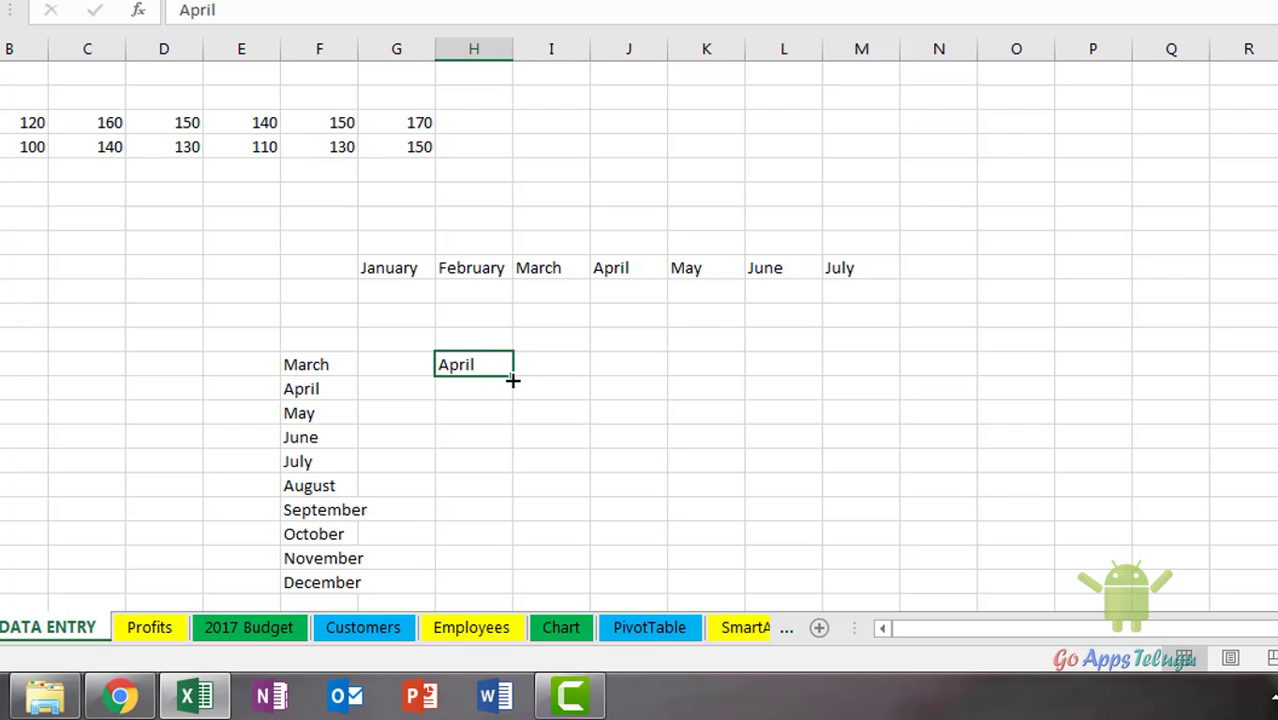
drag(513, 375, 511, 310)
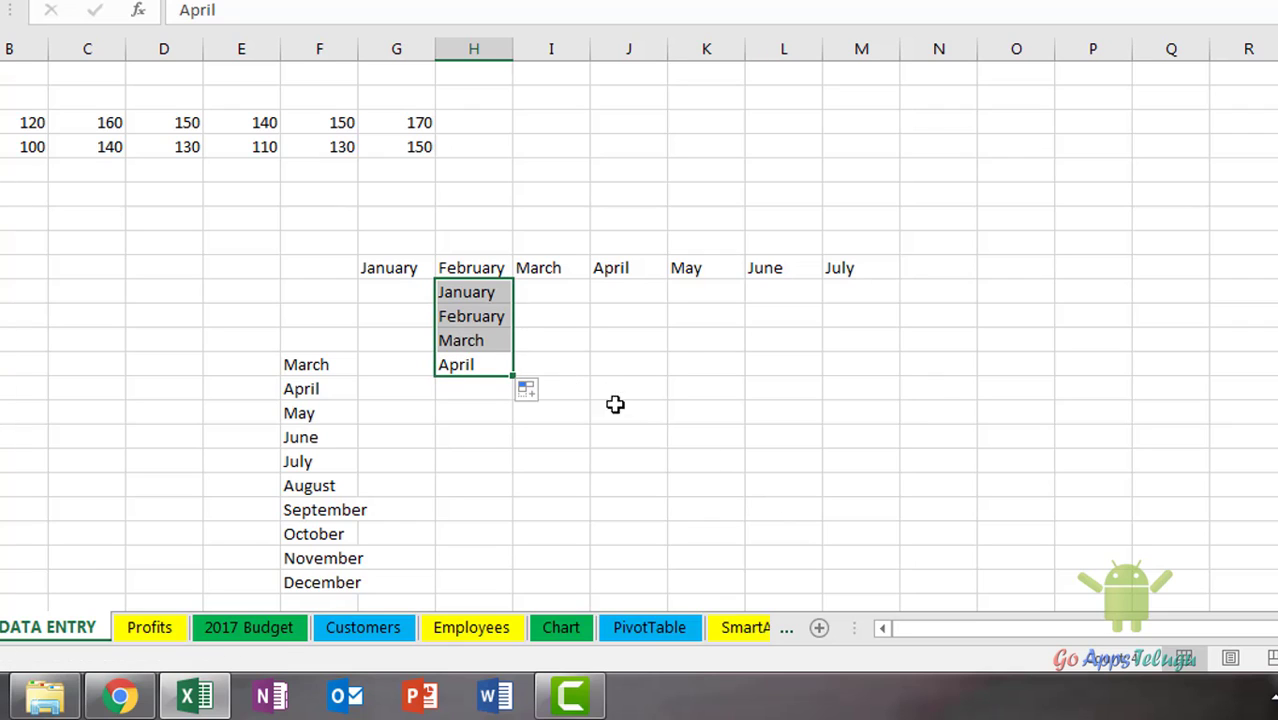
Enter January in column J and fill the month series down through August.
click(600, 370)
key(Num_Lock)
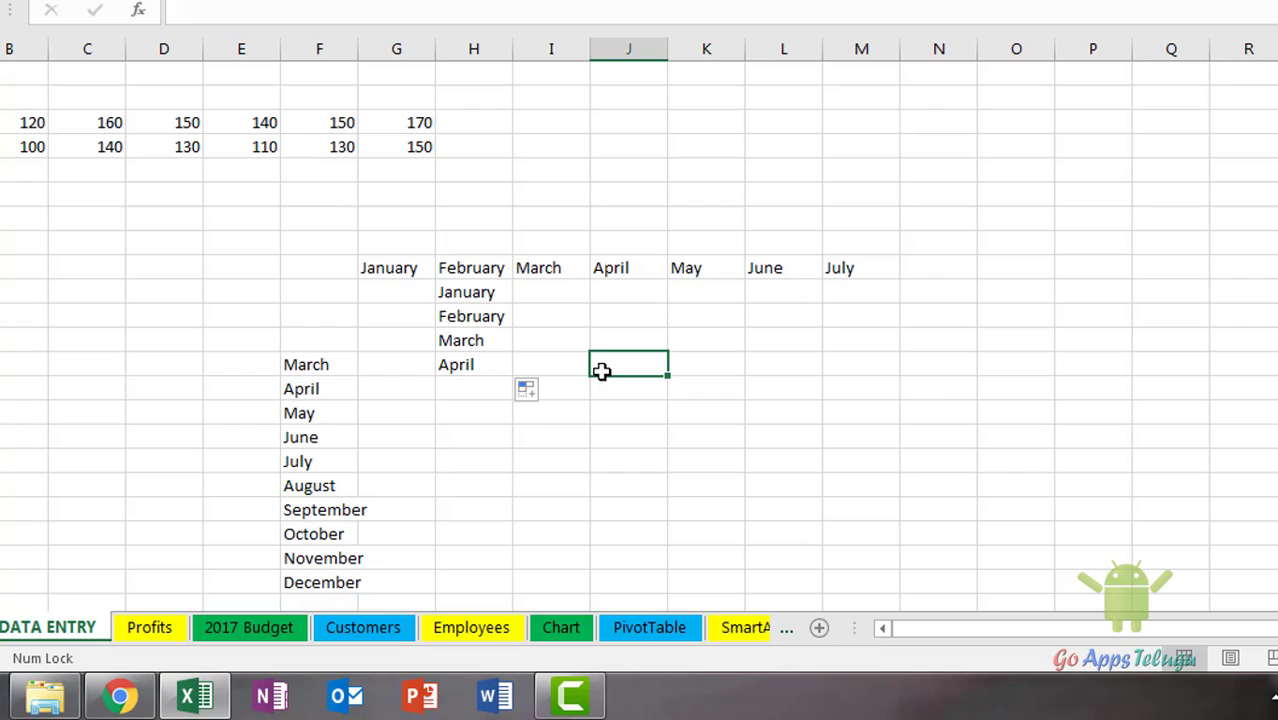
key(Num_Lock)
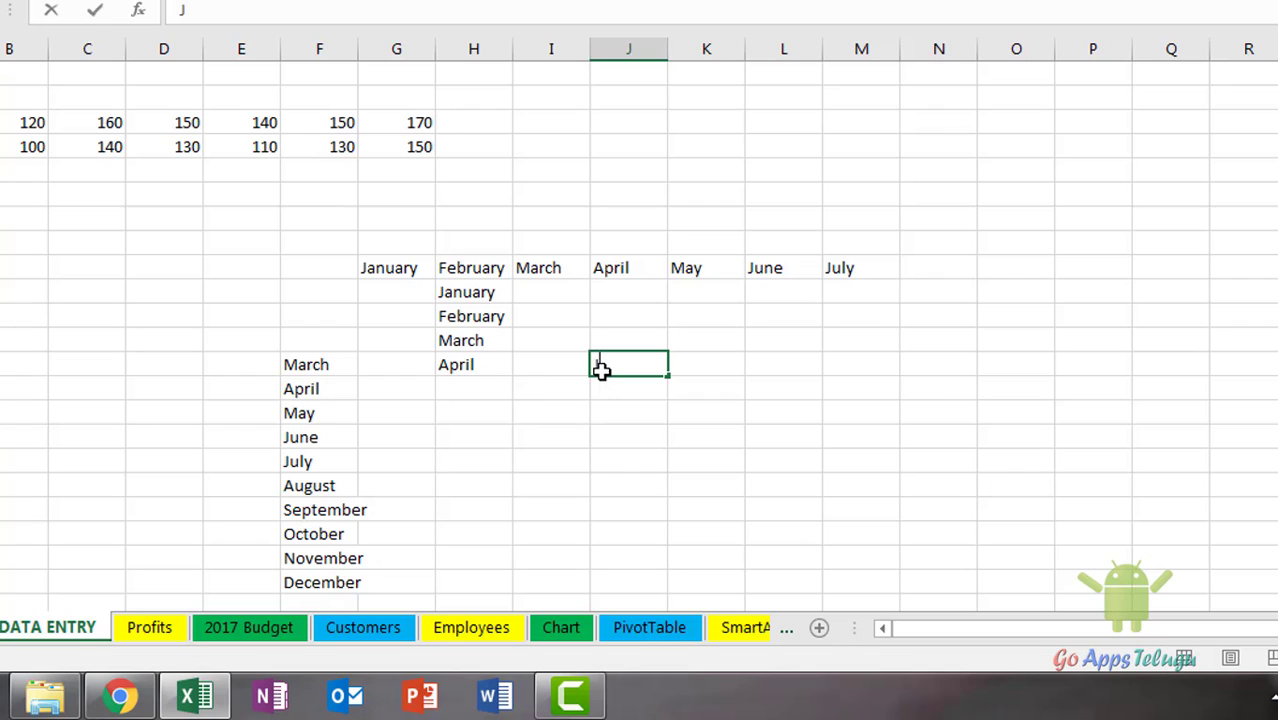
text(January)
key(ctrl+Return)
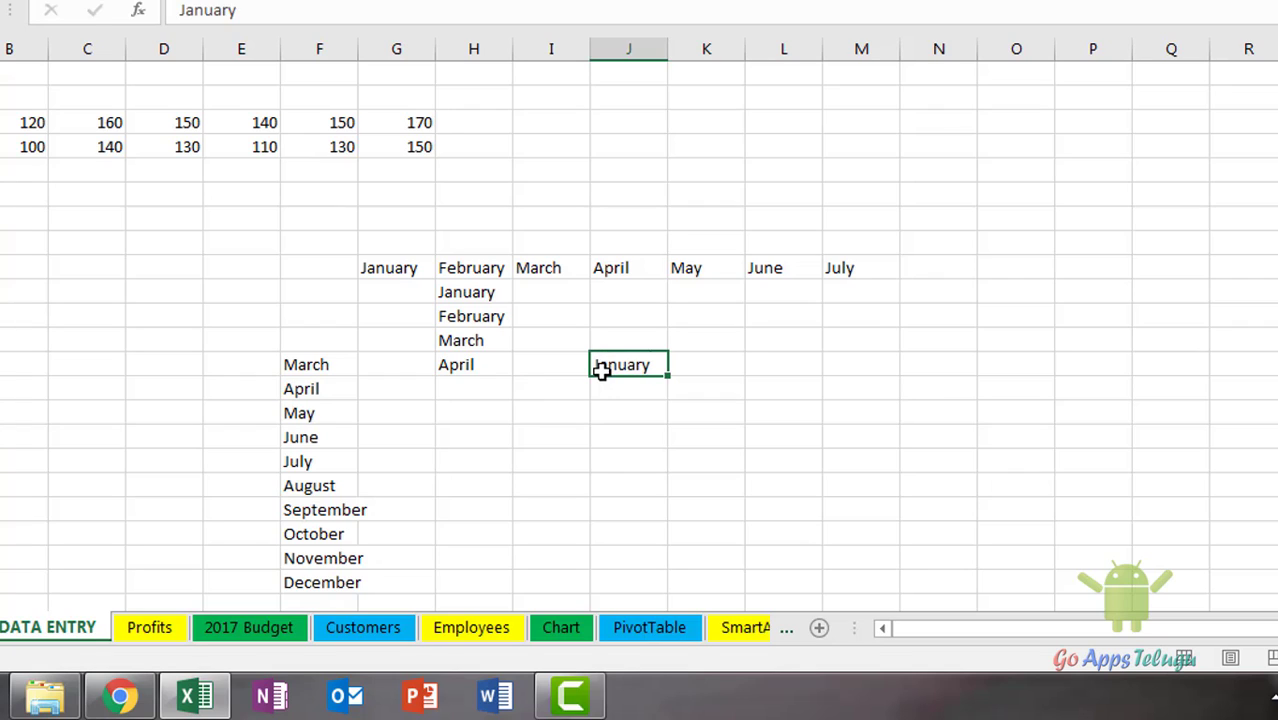
mouse_move(667, 375)
mouse_down()
mouse_move(671, 605)
mouse_move(685, 274)
mouse_up()
Enter 1 and 2 in column N and extend the numbering down to 12.
scroll(855, 442, up, 2)
scroll(898, 428, up, 2)
click(895, 436)
click(958, 315)
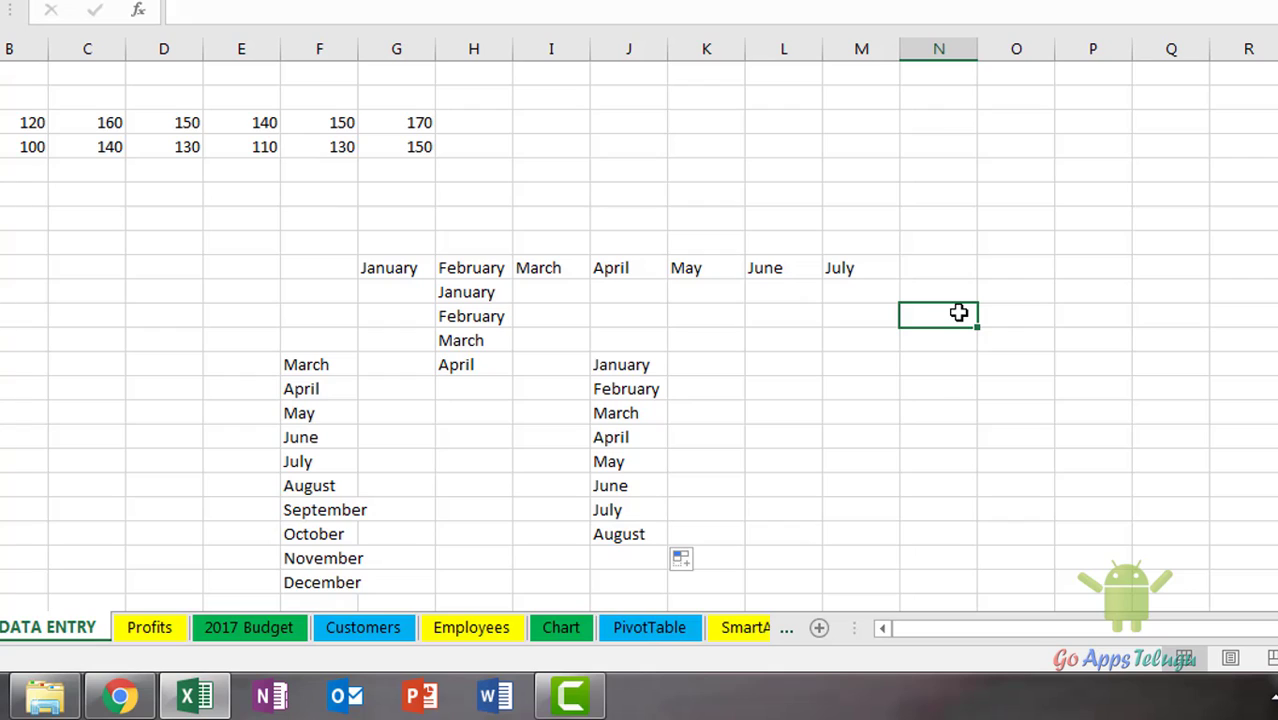
text(1)
key(Return)
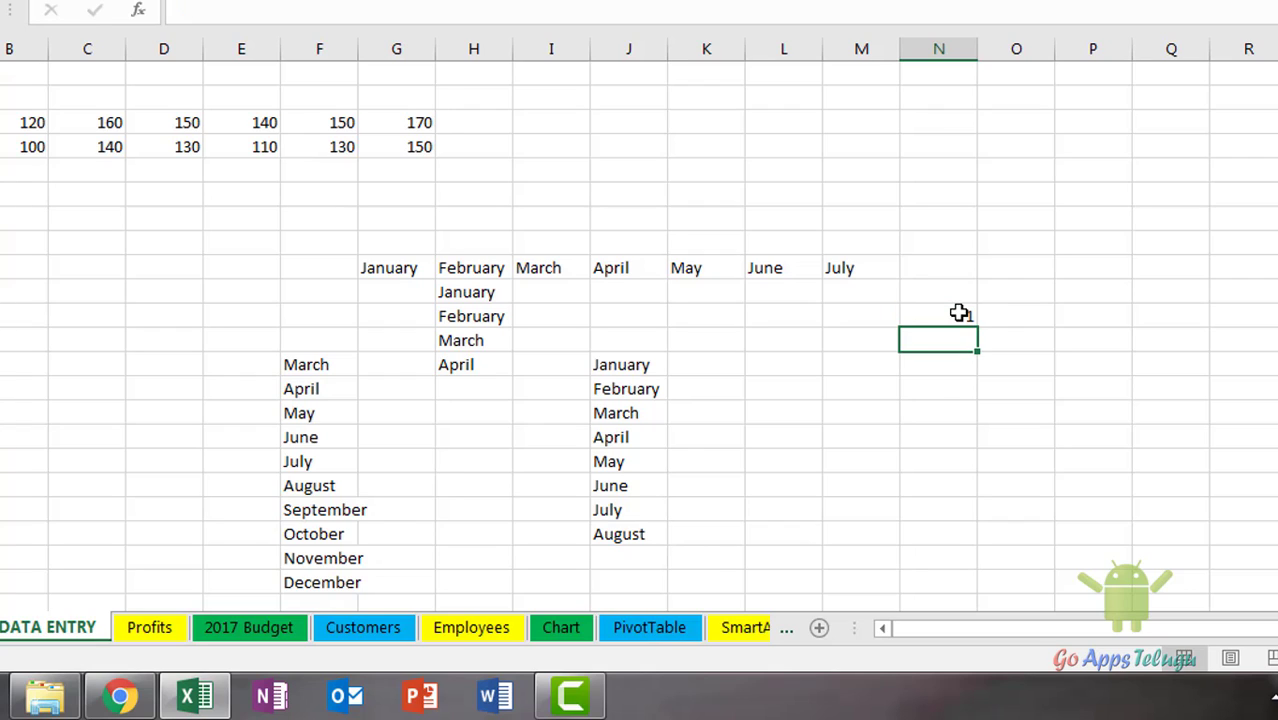
text(2)
key(Return)
mouse_move(958, 315)
mouse_down()
mouse_move(976, 411)
mouse_move(969, 594)
mouse_up()
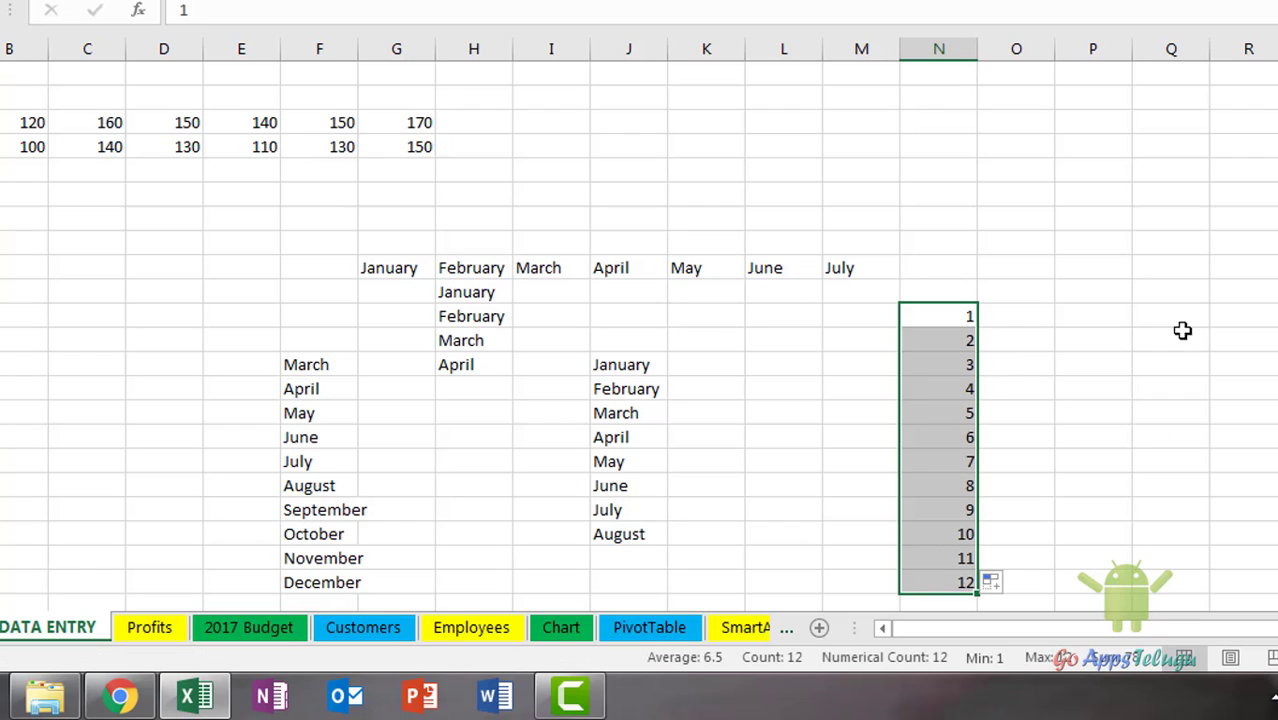
click(1042, 337)
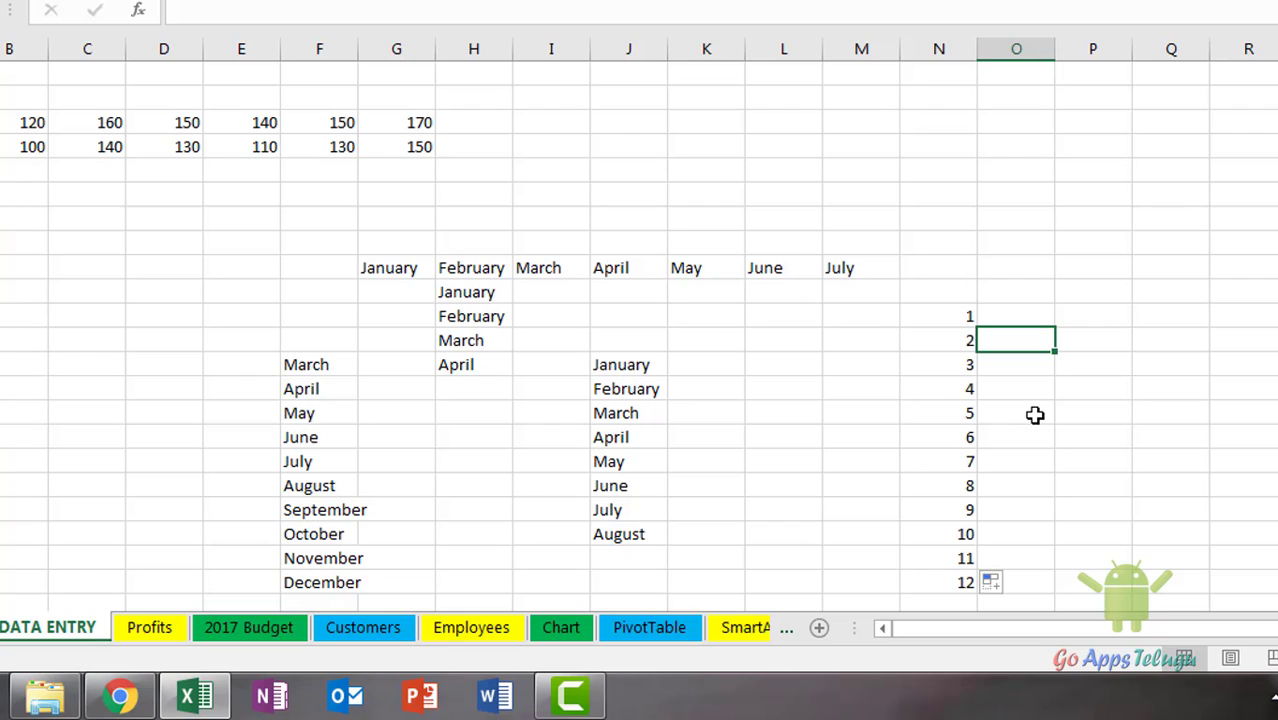
Undo the earlier number and month fills, including the March–December list.
key(ctrl+z)
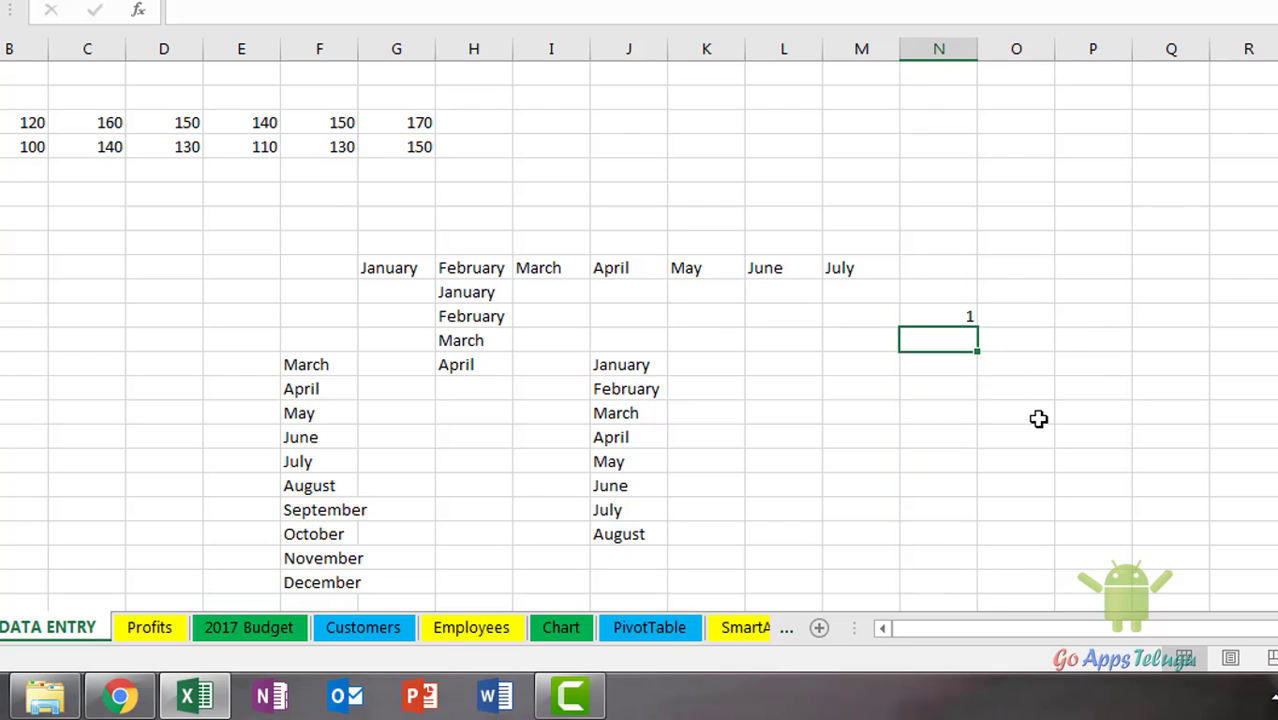
key(ctrl+z)
key(ctrl+z)
key(ctrl+z)
key(ctrl+z)
key(ctrl+z)
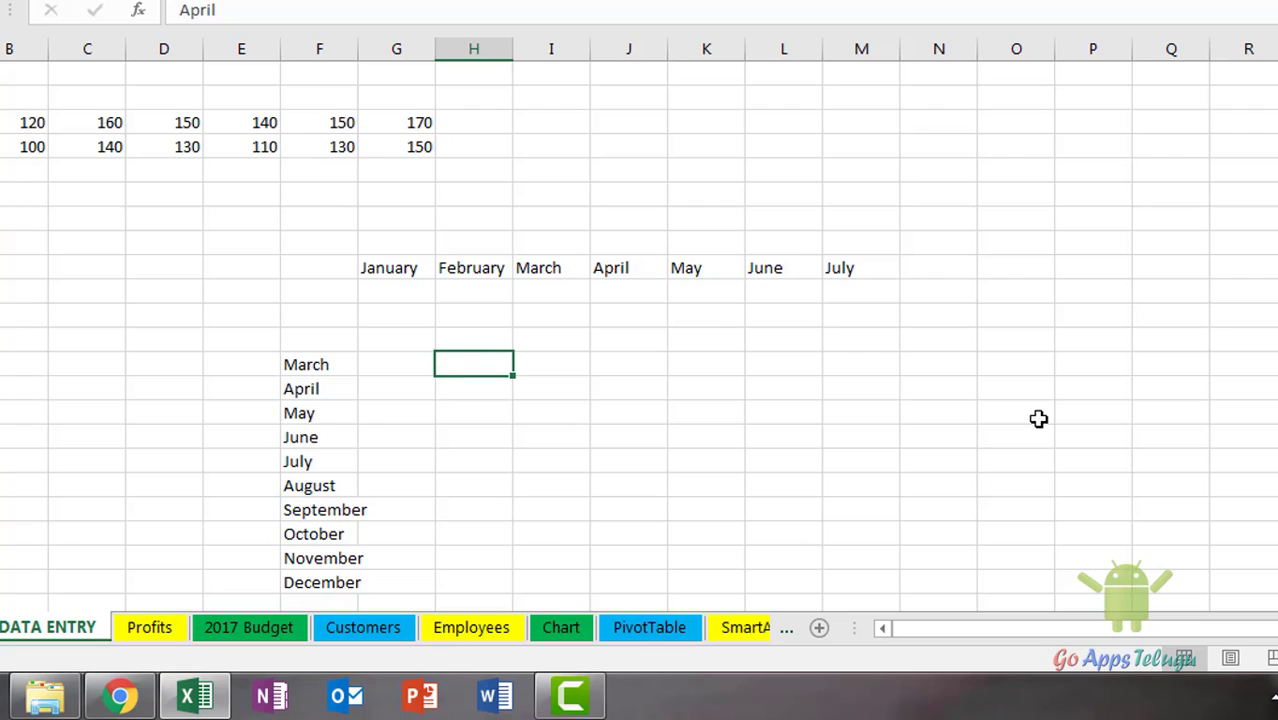
key(ctrl+z)
key(ctrl+z)
key(ctrl+z)
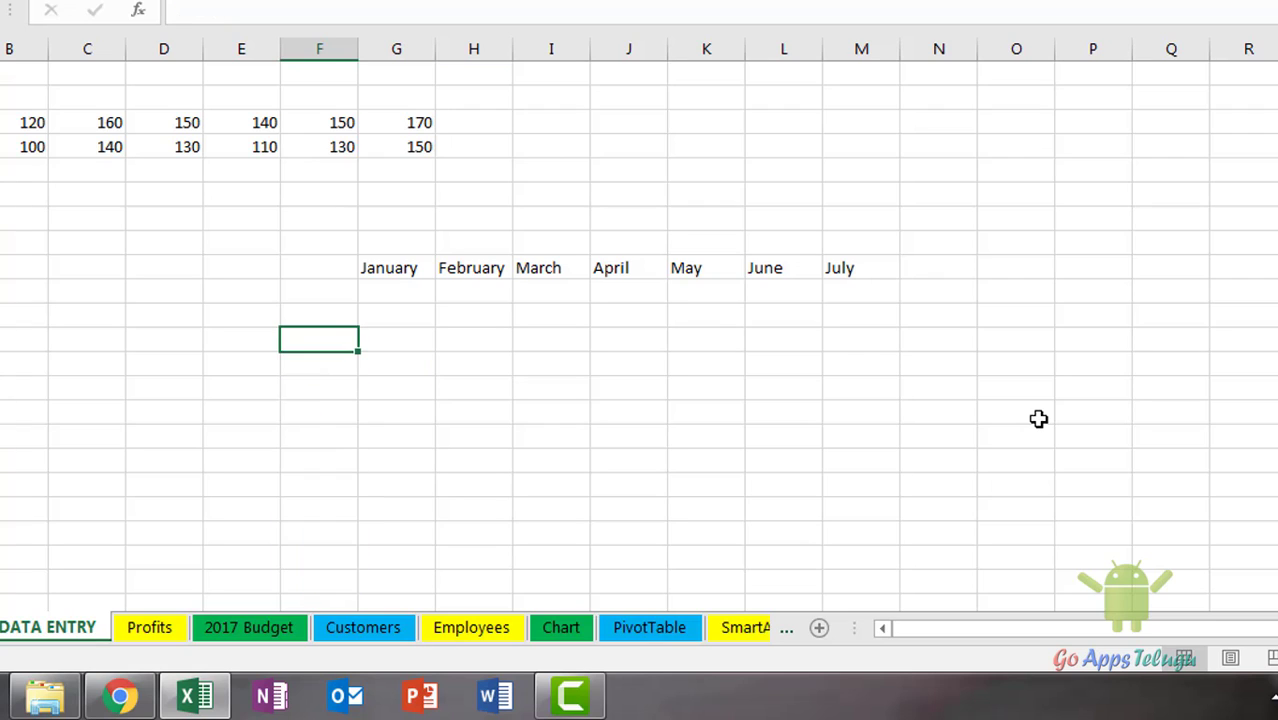
key(ctrl+z)
key(ctrl+z)
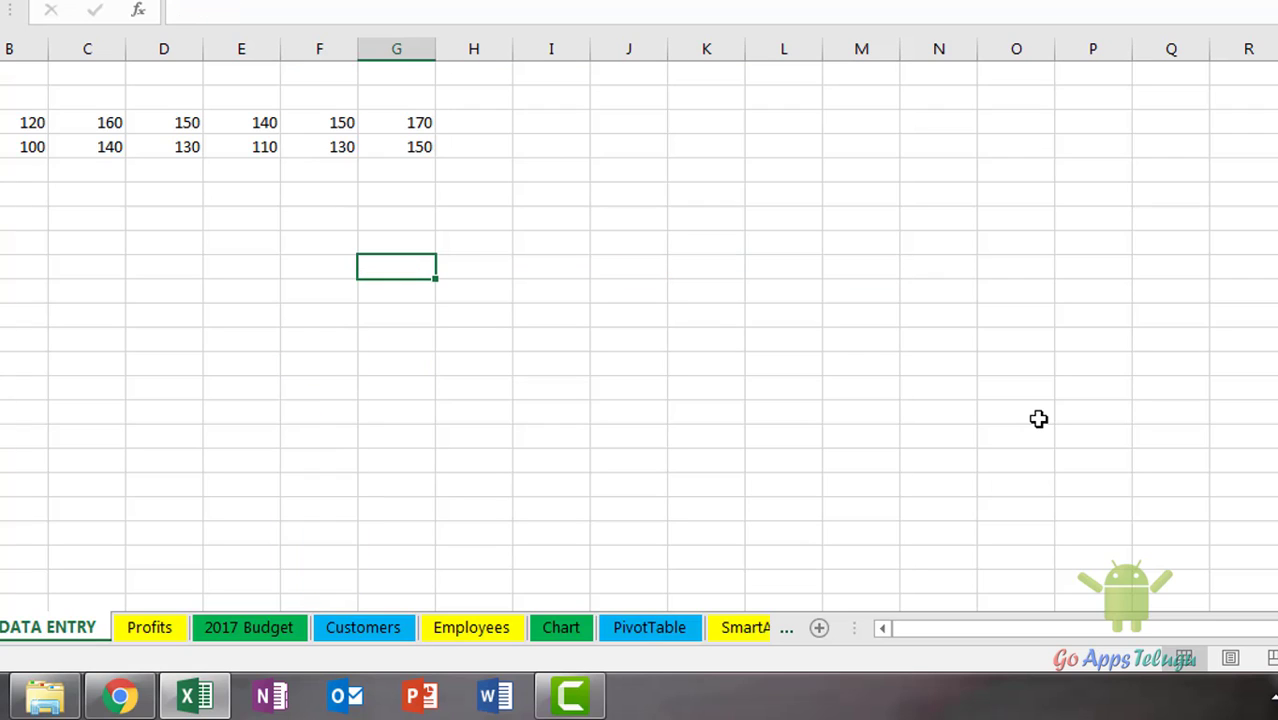
Enter the date 8/10/2016 in column J.
click(477, 291)
click(648, 268)
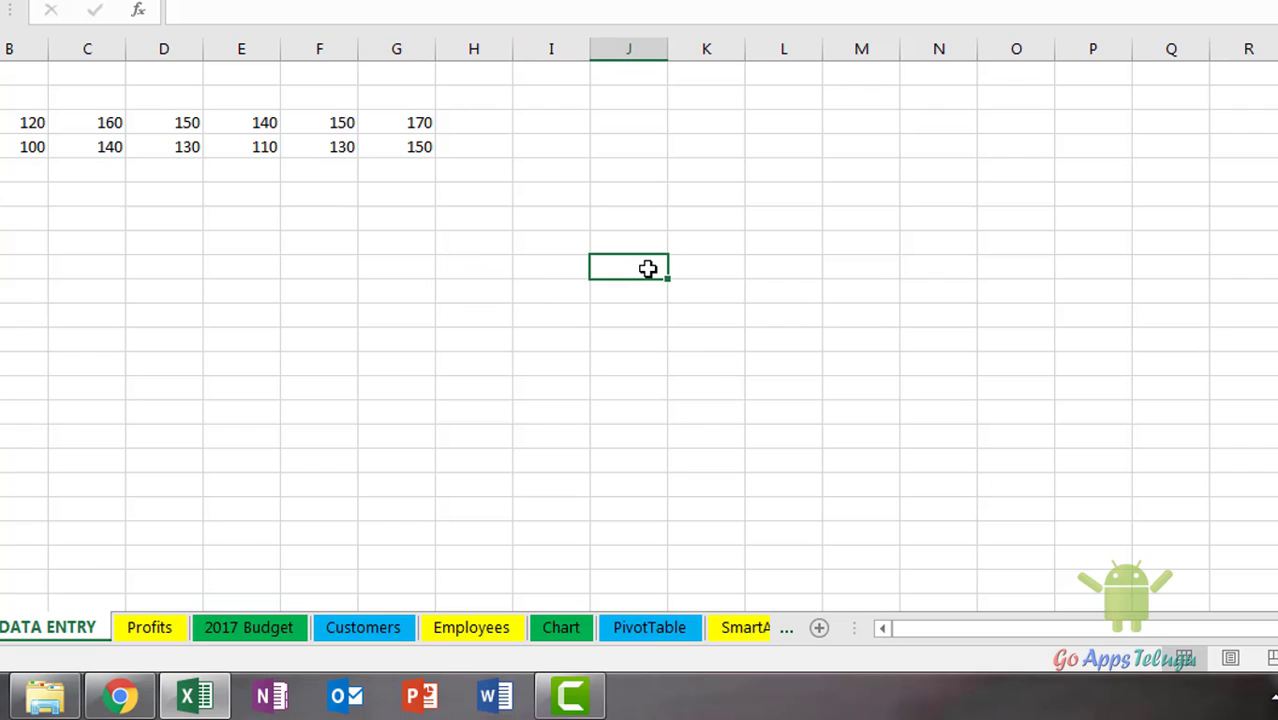
text(8/1)
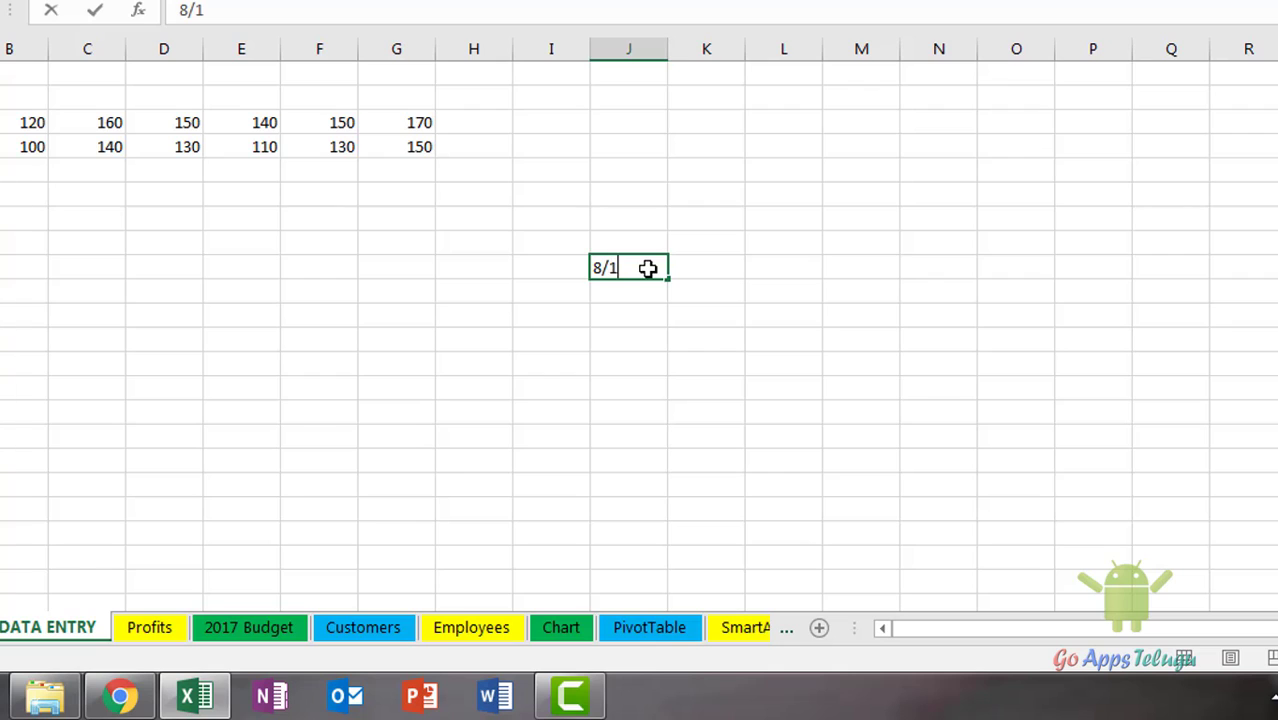
text(0/1)
key(BackSpace)
text(2016)
key(Return)
Fill consecutive daily dates down column J through 8/22/2016.
click(648, 268)
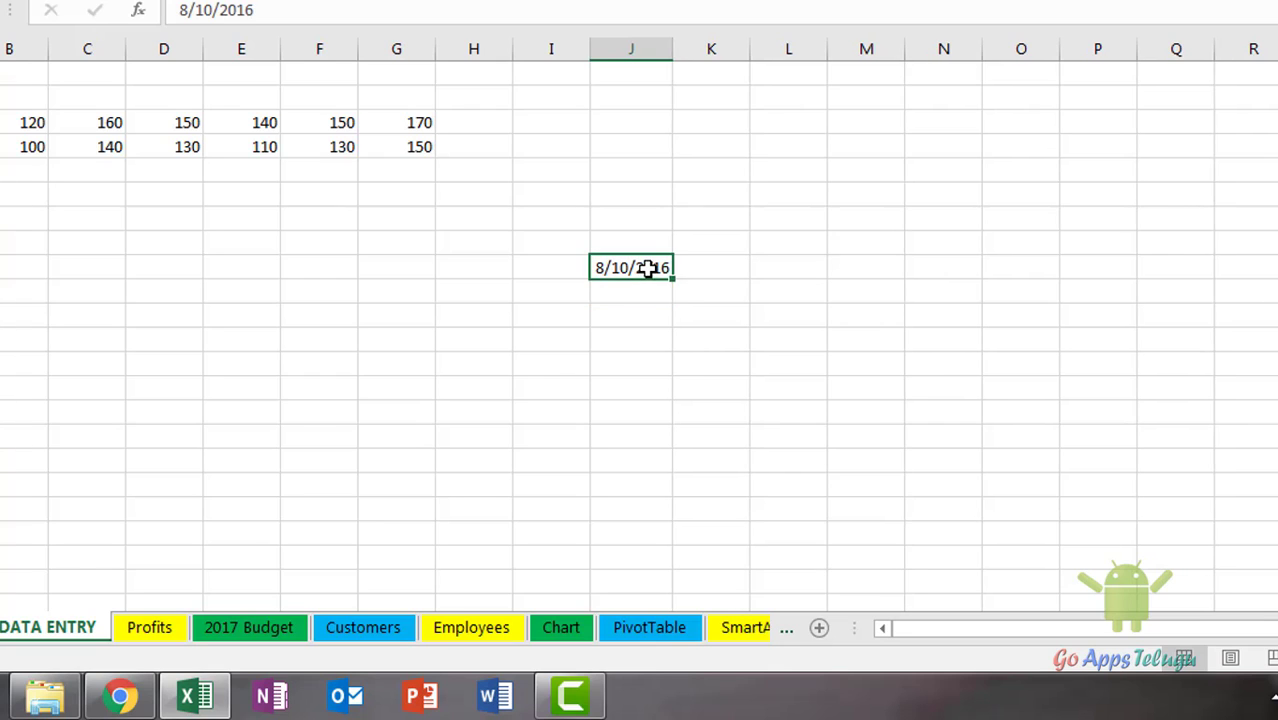
drag(670, 285, 677, 400)
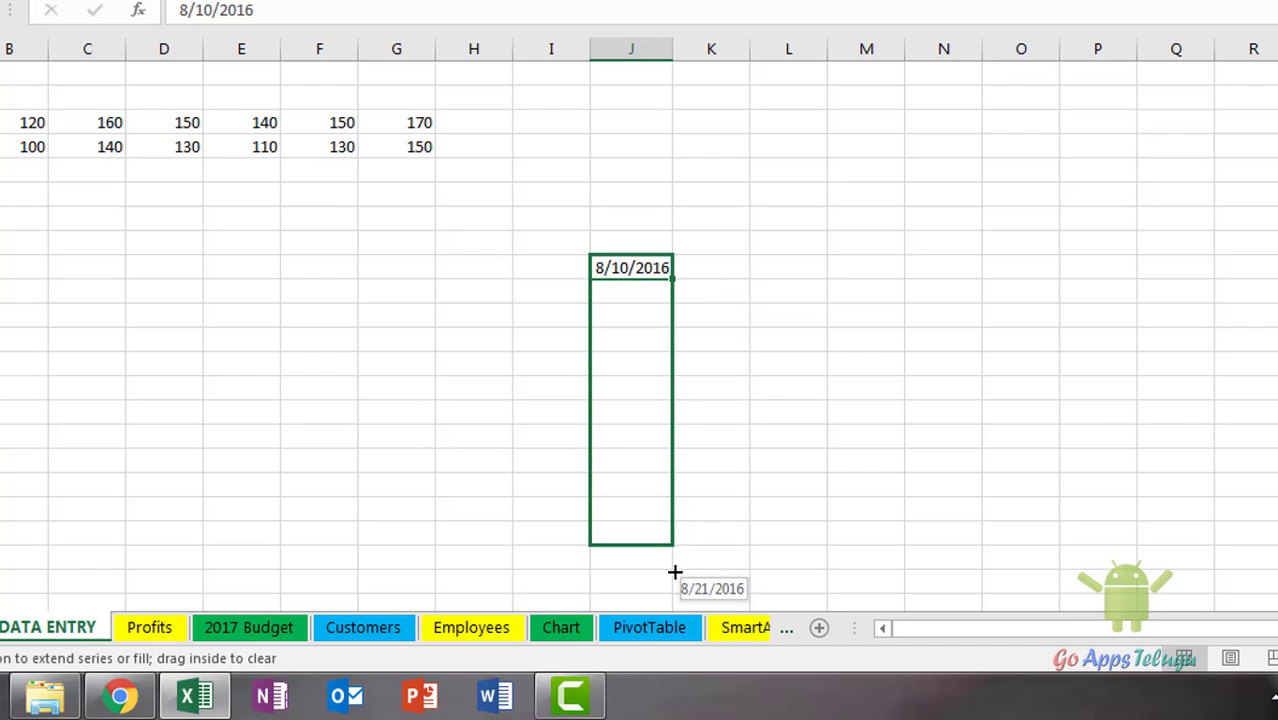
drag(677, 400, 673, 571)
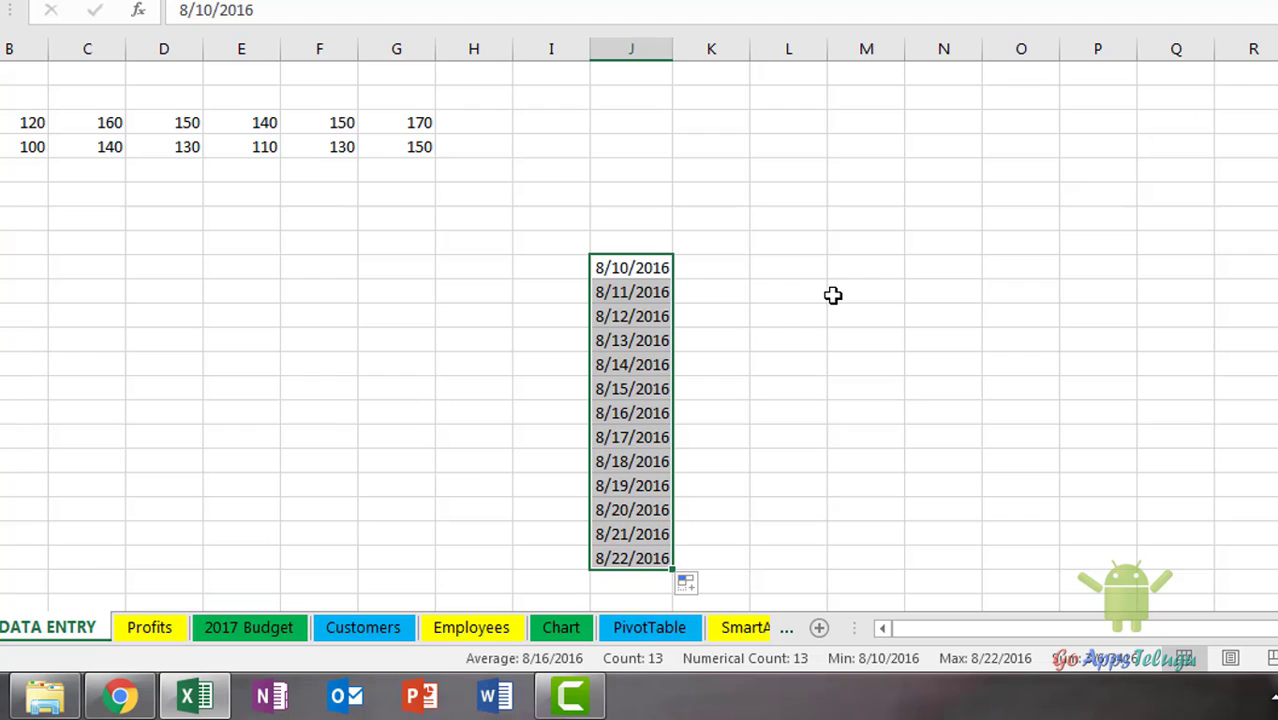
click(776, 218)
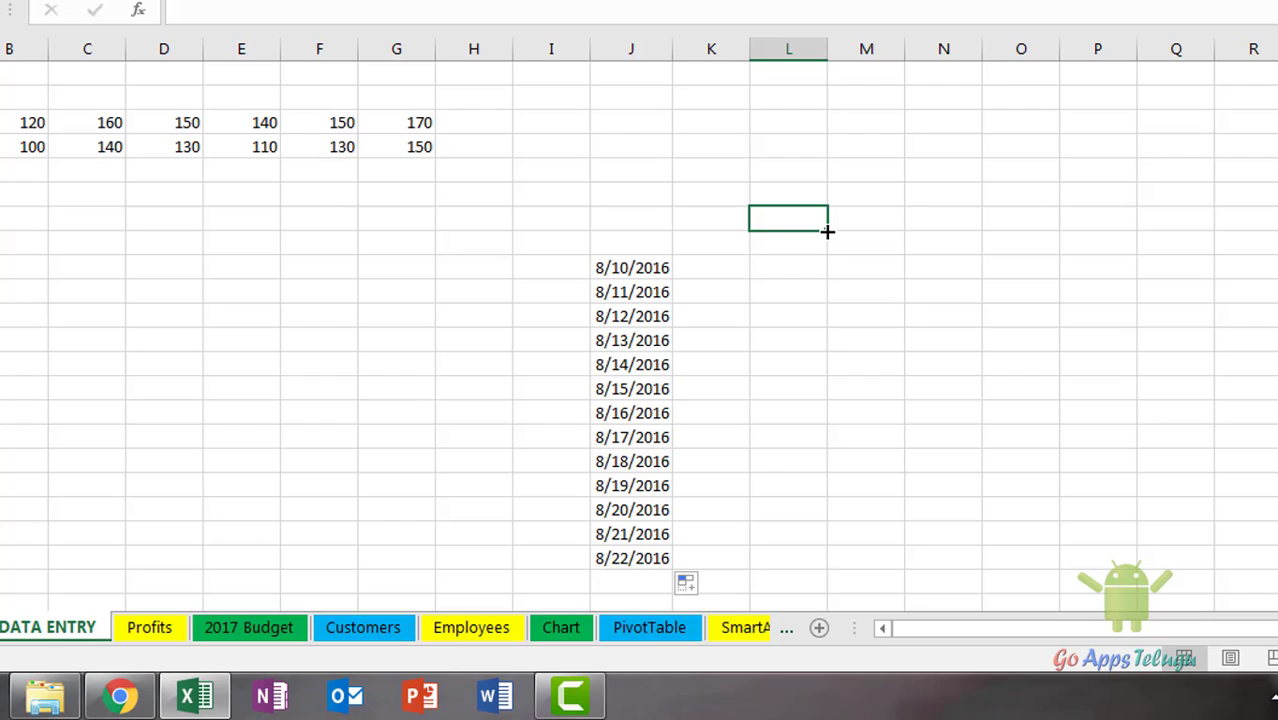
Enter Mar in column L and fill abbreviated months Apr through Aug across to Q.
text(M)
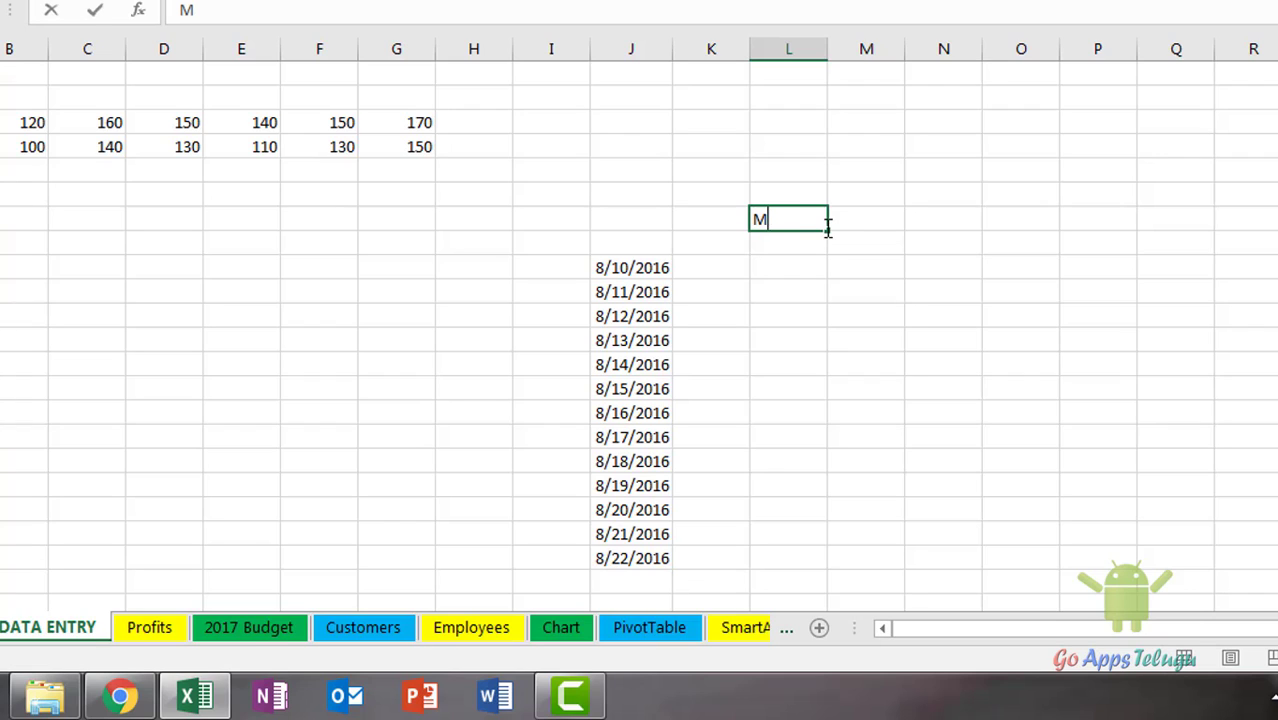
text(arc)
key(BackSpace)
key(Tab)
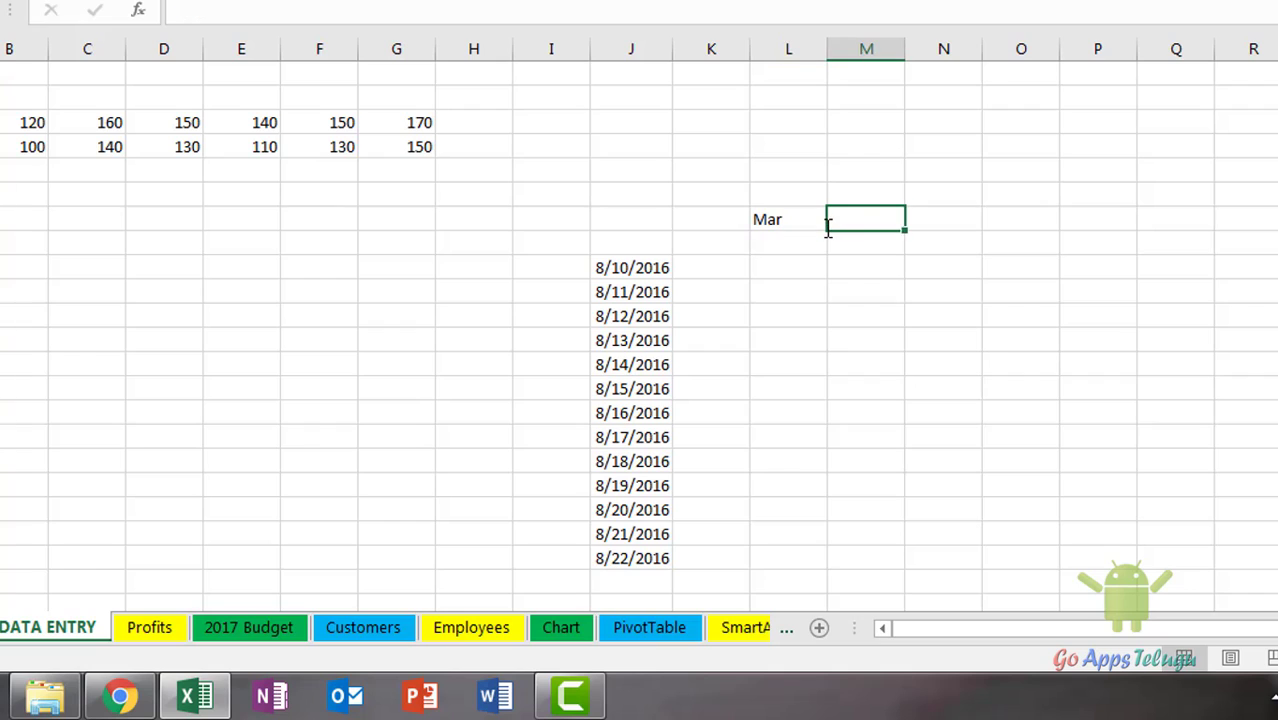
click(790, 220)
drag(827, 230, 1198, 220)
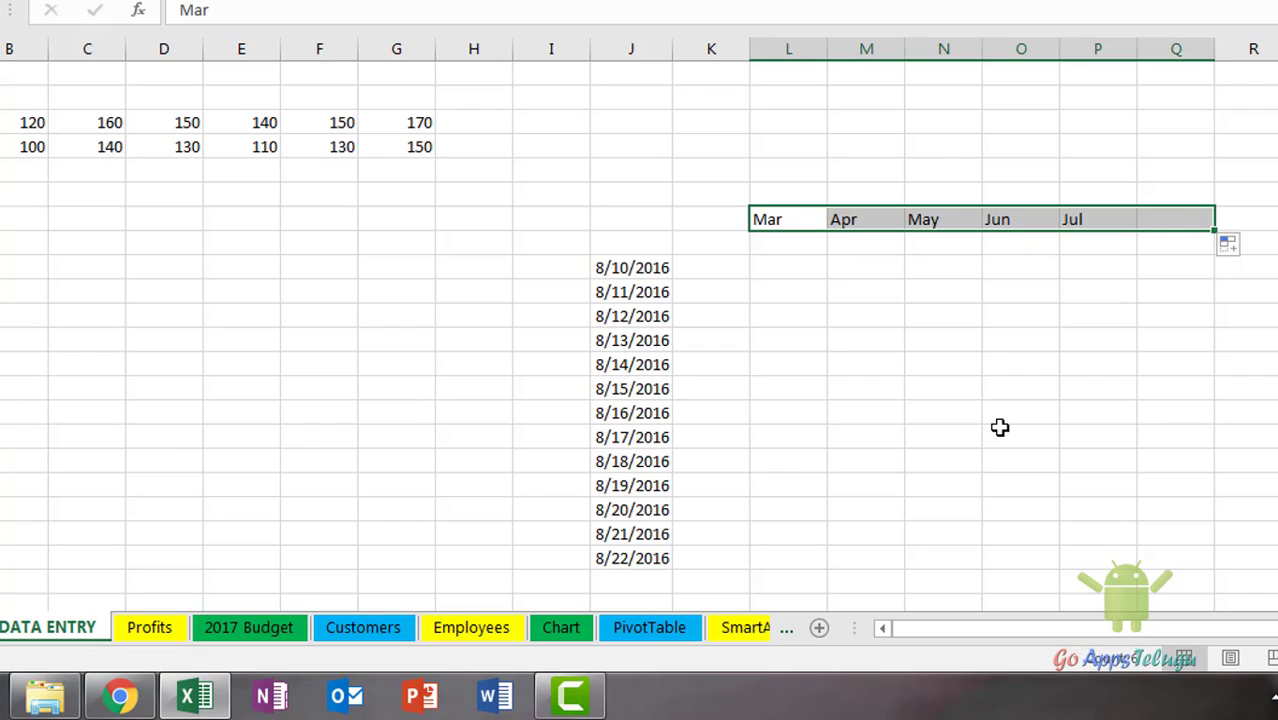
Enter Mon in column N and fill weekdays Tue through Sun down seven rows.
click(966, 362)
text(Mo)
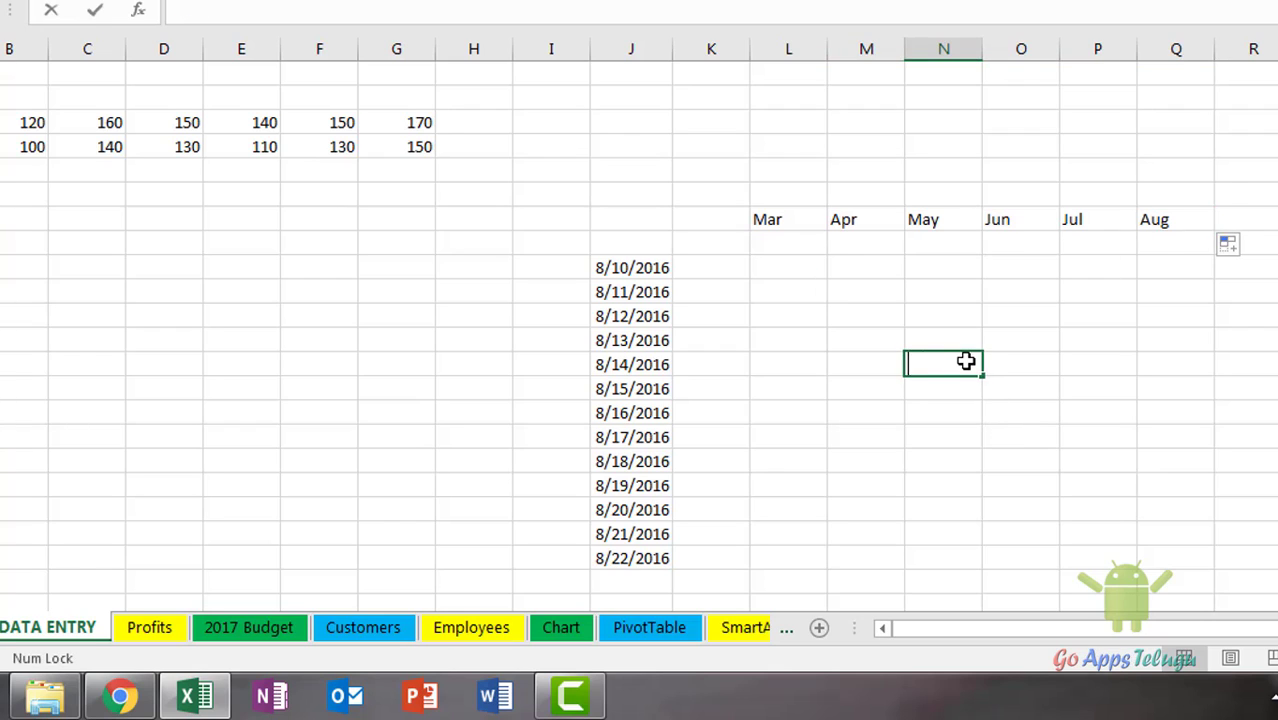
text(n)
key(Tab)
click(964, 360)
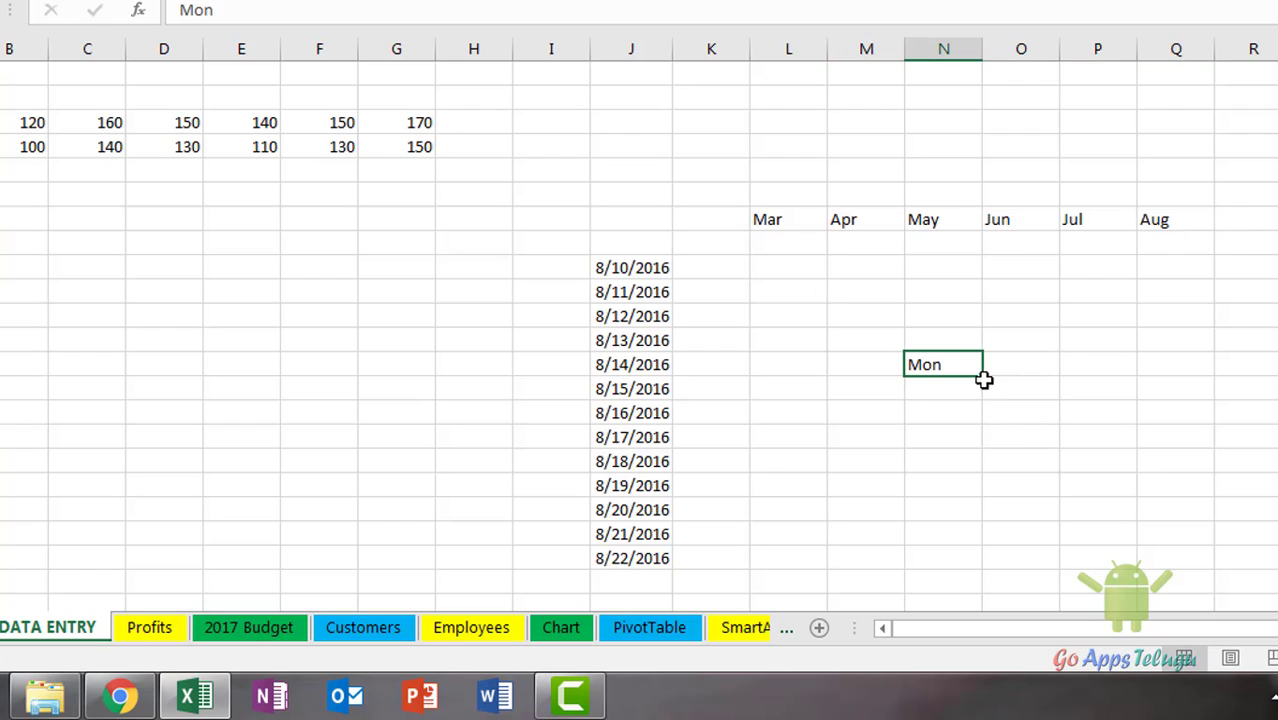
drag(982, 377, 985, 516)
click(1116, 389)
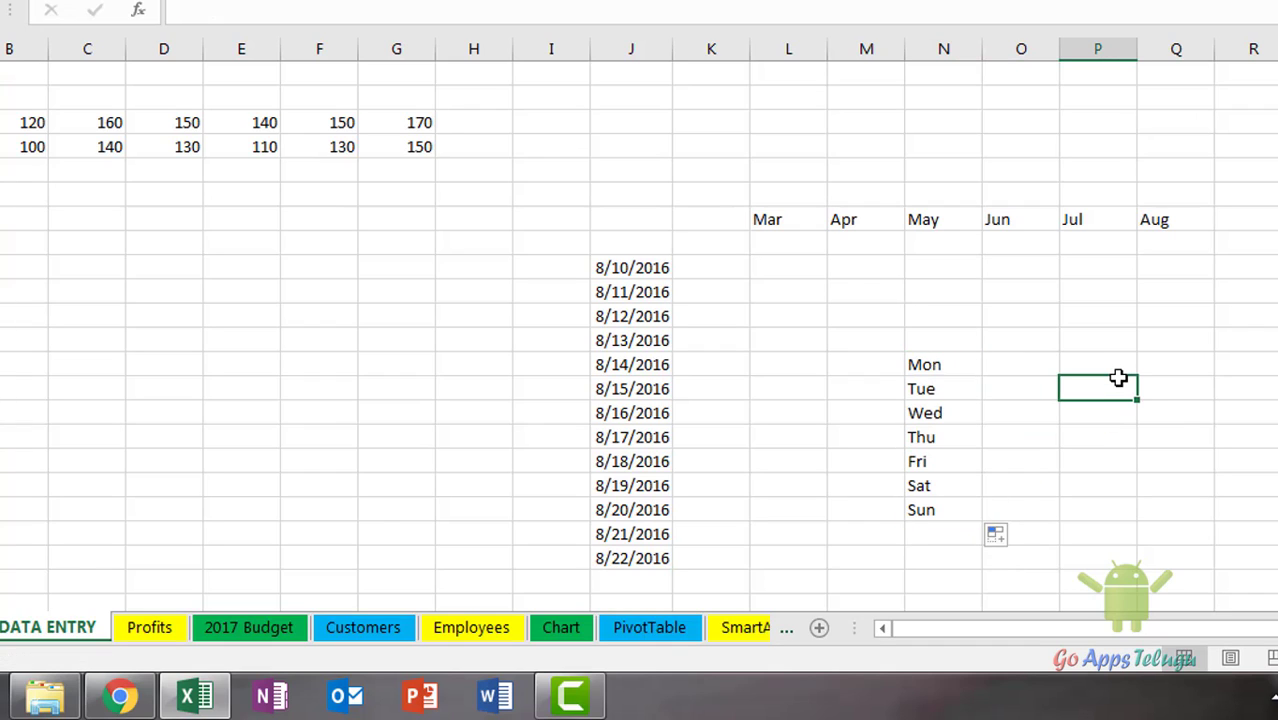